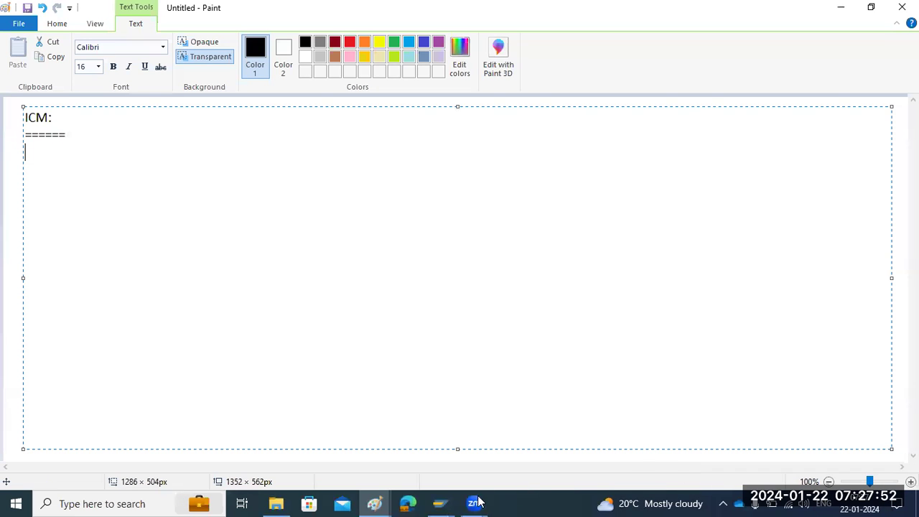
Step: Switch to the SAP Easy Access window, open the ICM Monitor and display its active services
{"action": "left_click", "coordinate": [440, 503]}
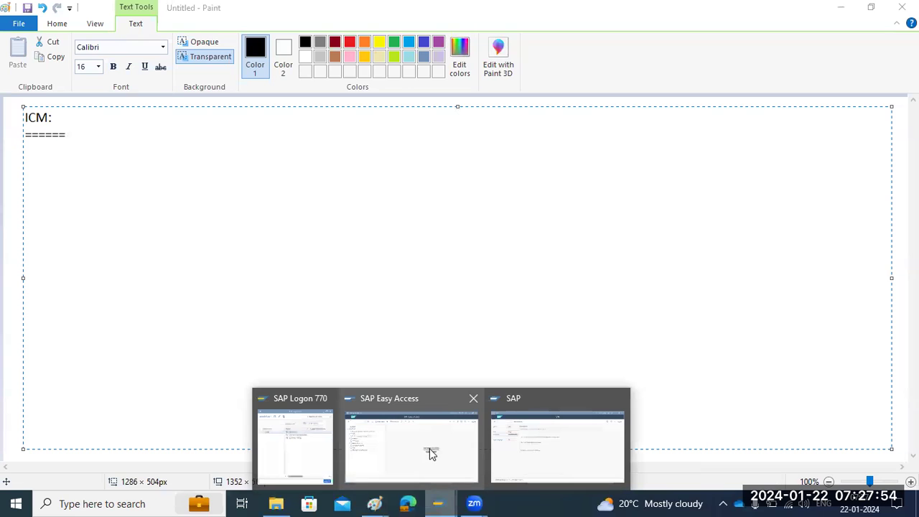
{"action": "left_click", "coordinate": [430, 448]}
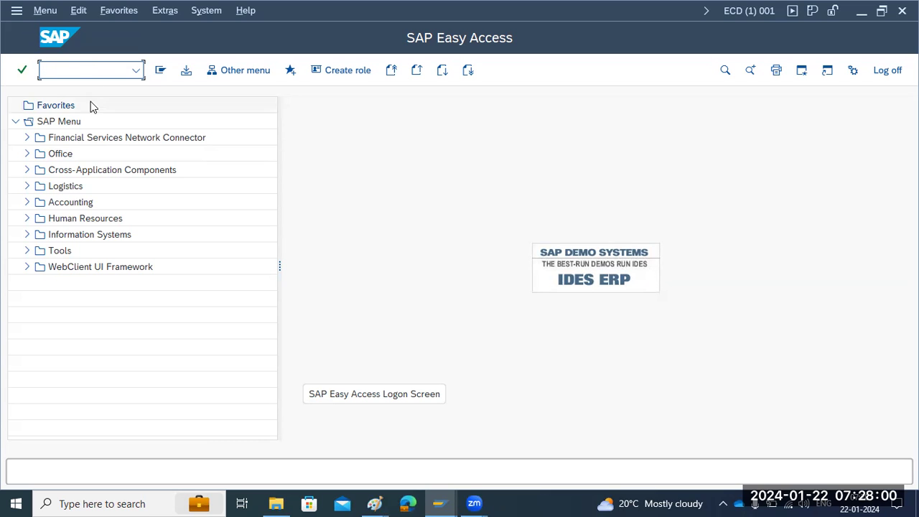
{"action": "mouse_move", "coordinate": [436, 501]}
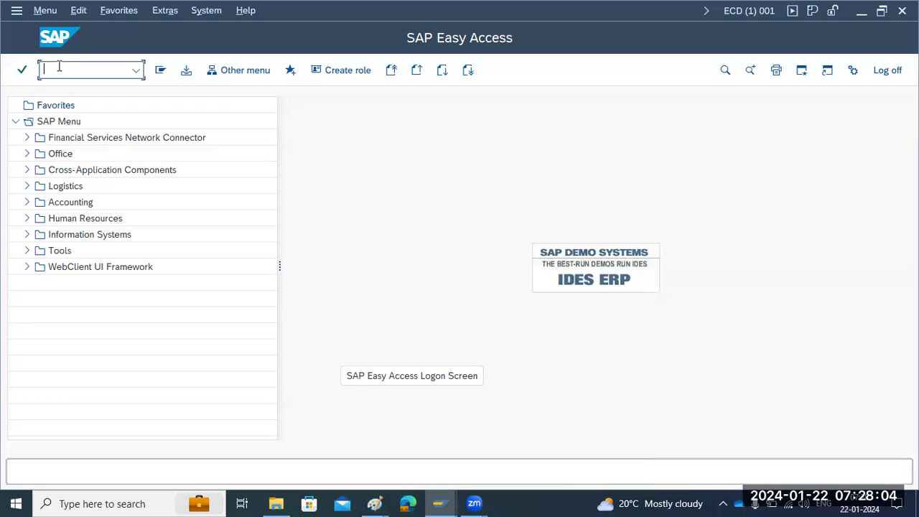
{"action": "type", "text": "sm04"}
{"action": "key", "text": "Return"}
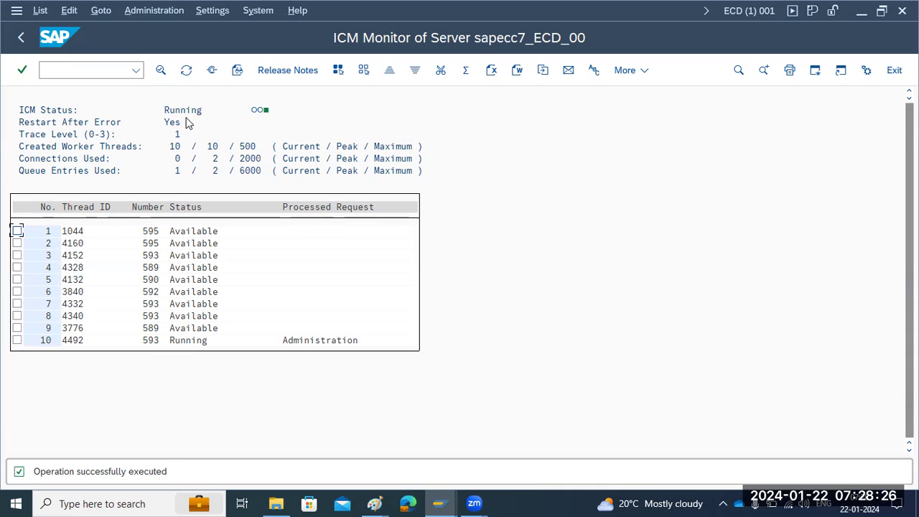
{"action": "left_click", "coordinate": [184, 72]}
{"action": "left_click", "coordinate": [212, 71]}
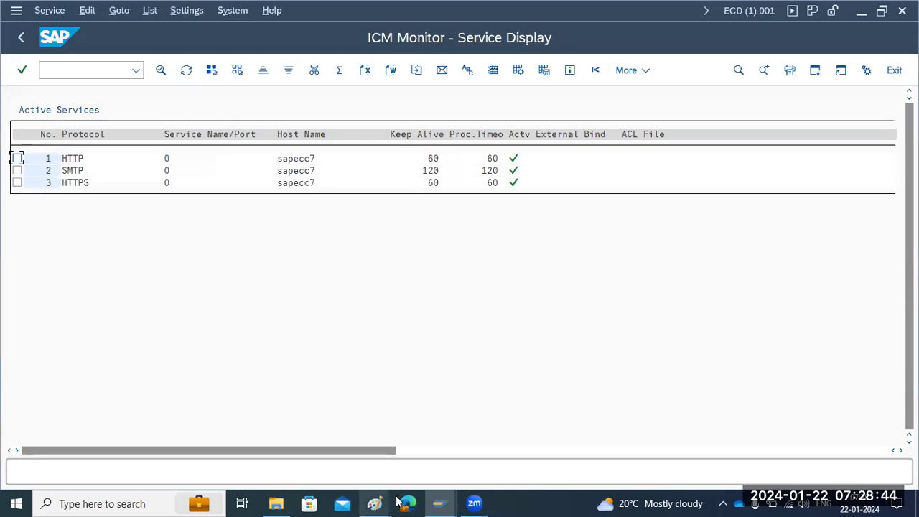
Step: Show the Windows desktop and launch Google Chrome from there
{"action": "left_click", "coordinate": [526, 501]}
{"action": "right_click", "coordinate": [526, 501]}
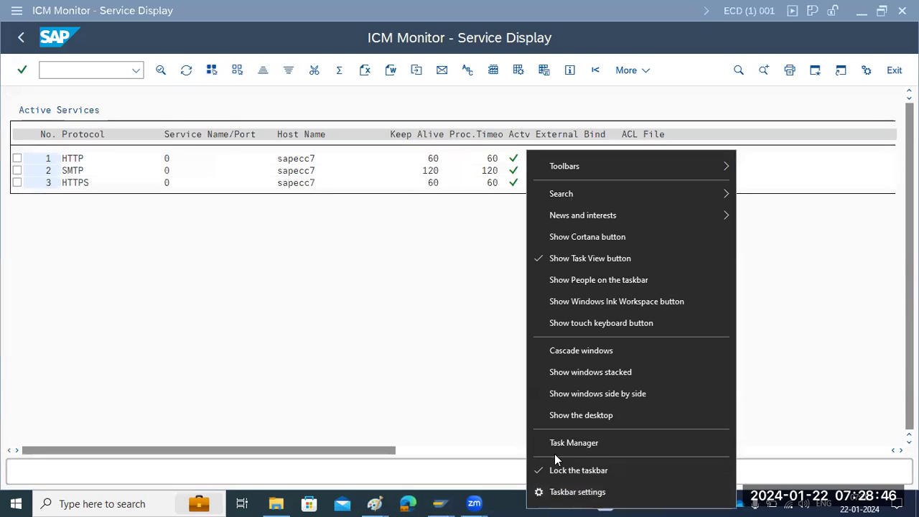
{"action": "left_click", "coordinate": [570, 417]}
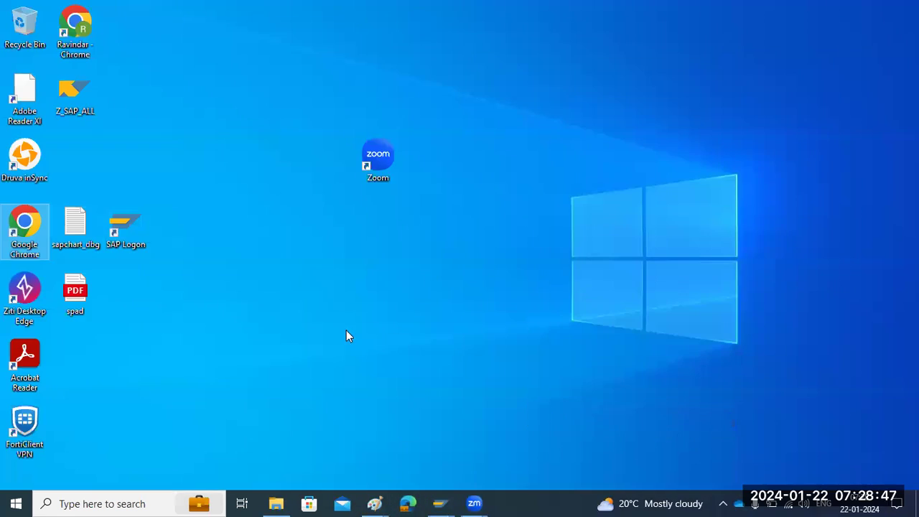
{"action": "double_click", "coordinate": [14, 219]}
{"action": "left_click", "coordinate": [400, 290]}
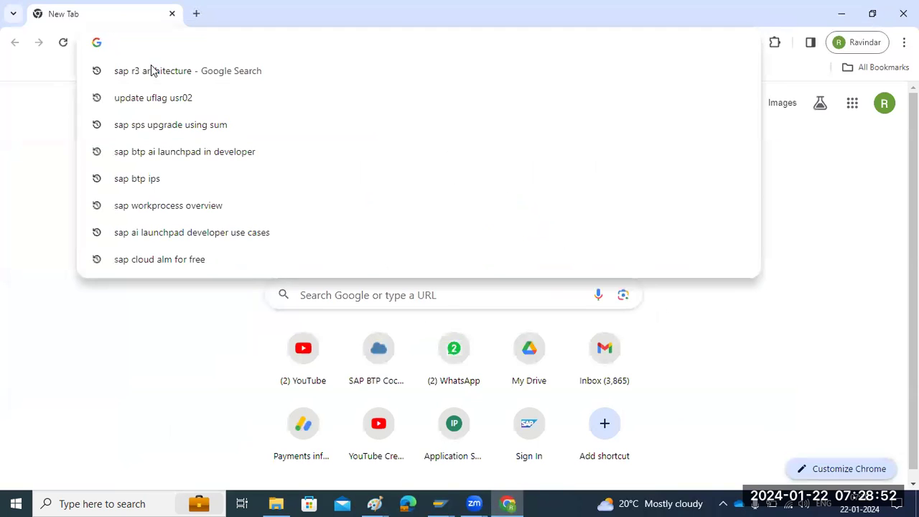
Step: Load the IRCTC website with the HTTP port in its address, irctc.co.in:80
{"action": "type", "text": "irctc"}
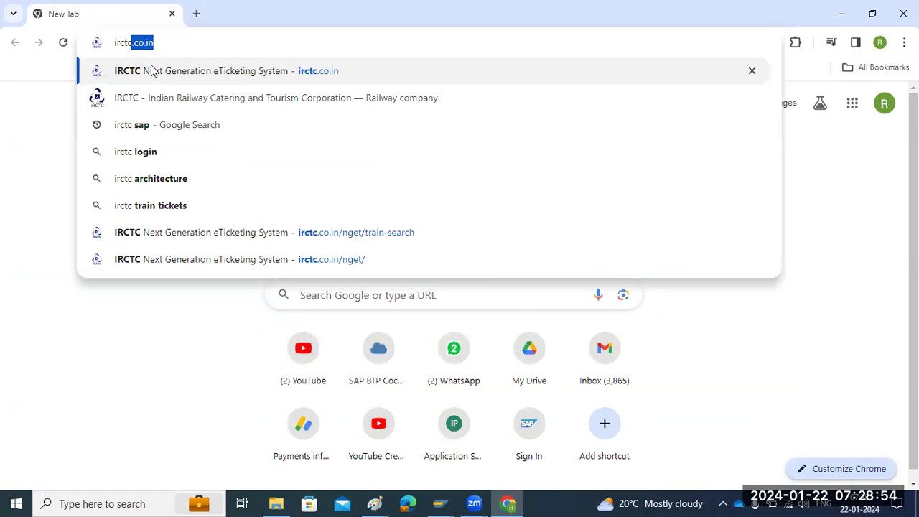
{"action": "key", "text": "Right"}
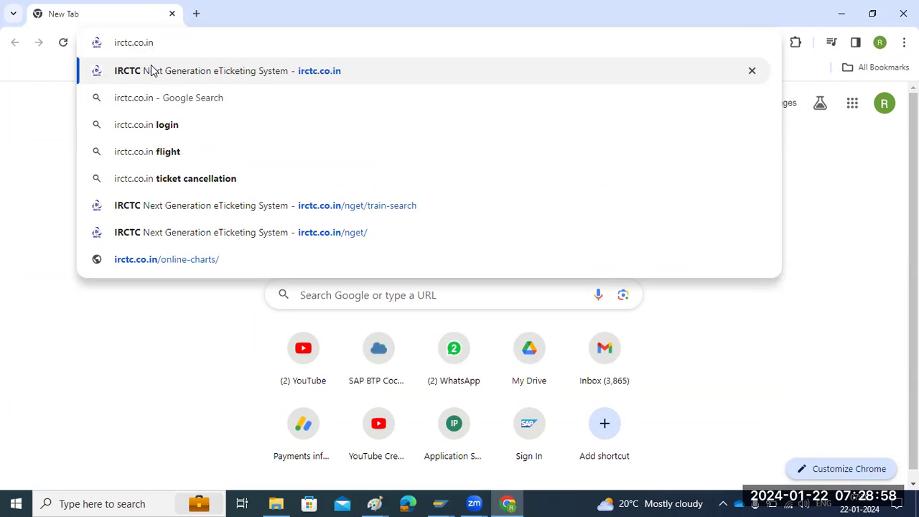
{"action": "type", "text": ":"}
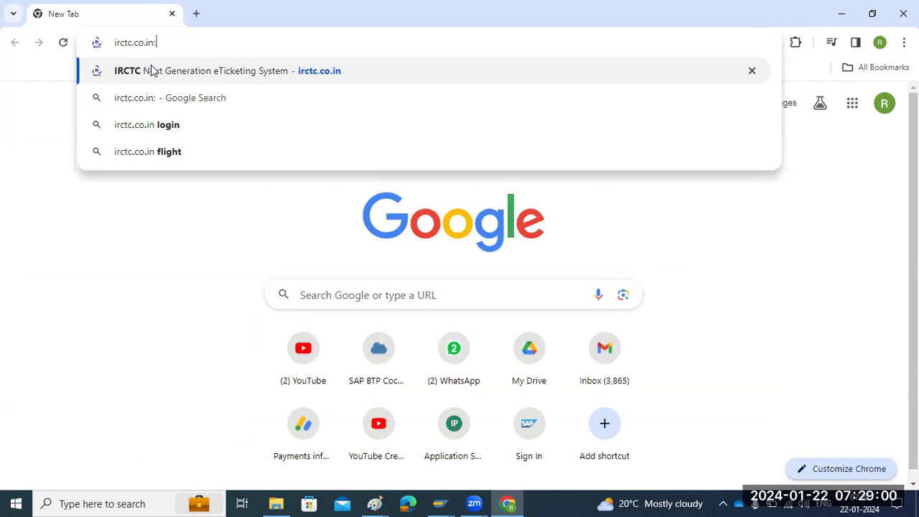
{"action": "type", "text": "80"}
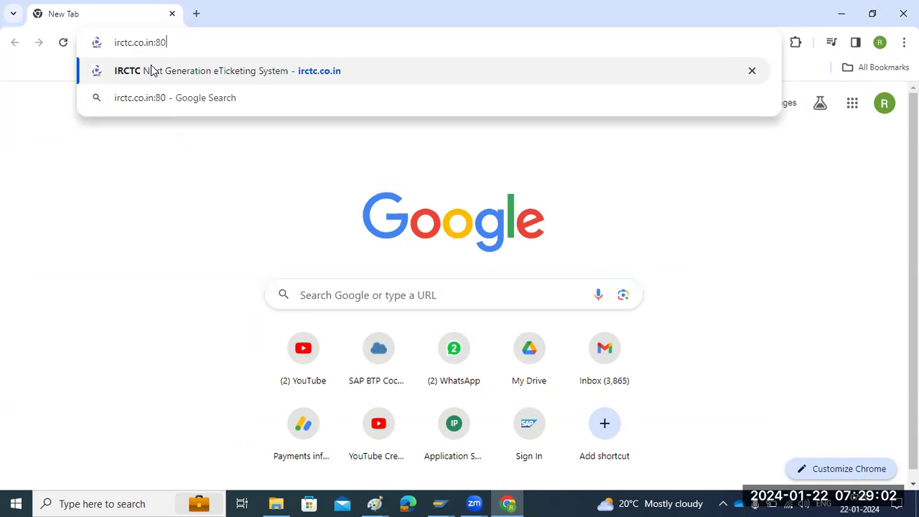
{"action": "left_click", "coordinate": [151, 66]}
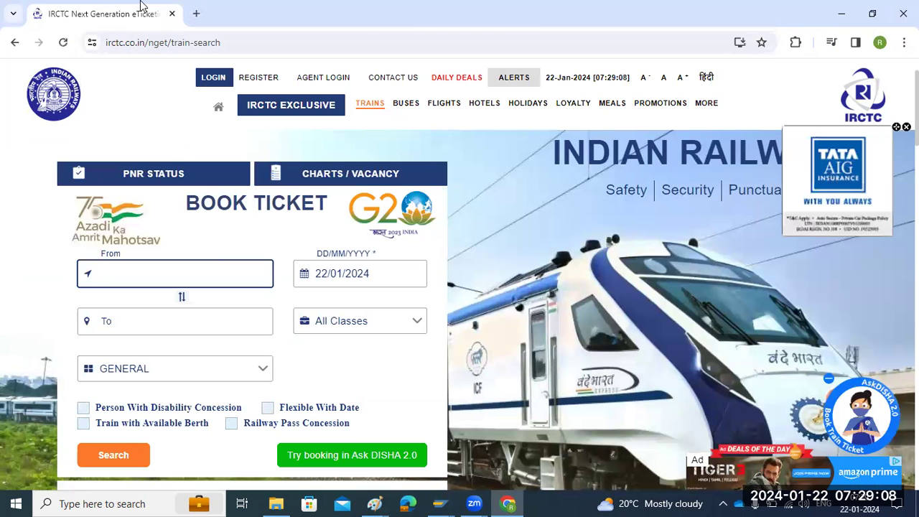
Step: Reload the IRCTC site with the HTTPS port :443 added after irctc.co.in in its address
{"action": "double_click", "coordinate": [211, 42]}
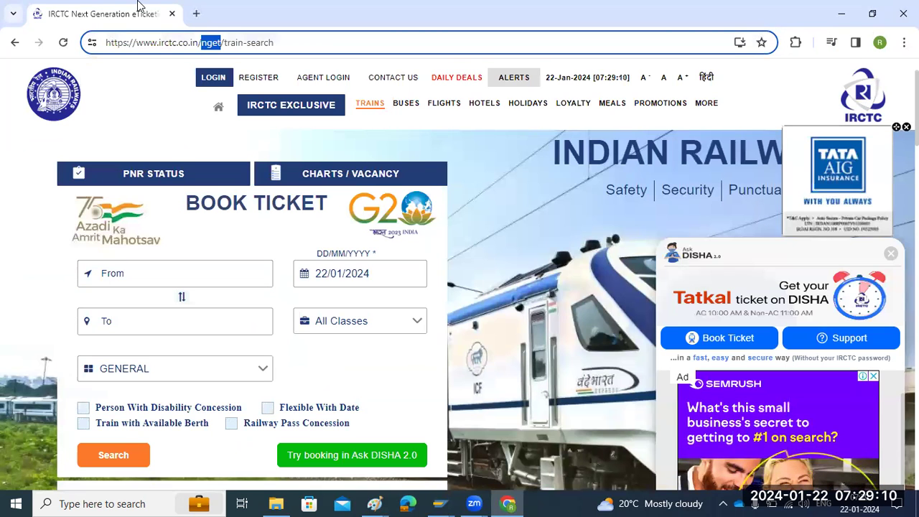
{"action": "key", "text": "Right"}
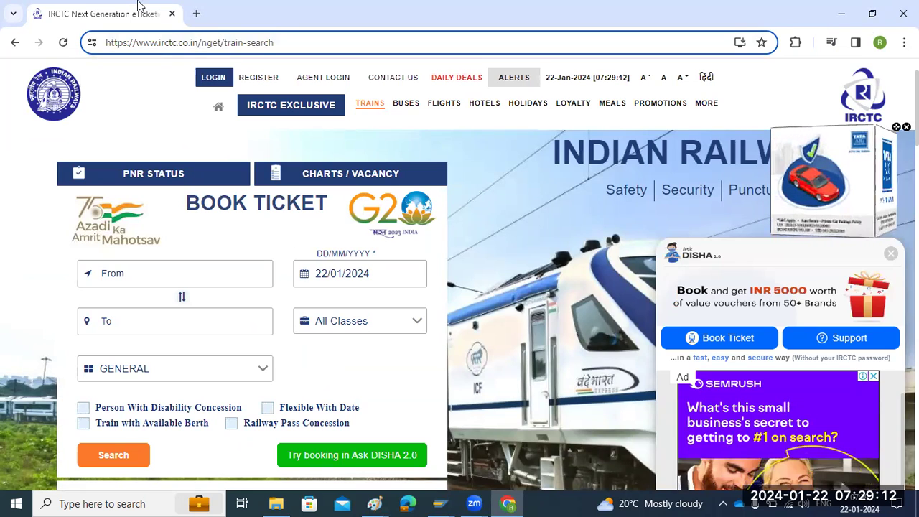
{"action": "type", "text": ":443"}
{"action": "key", "text": "Return"}
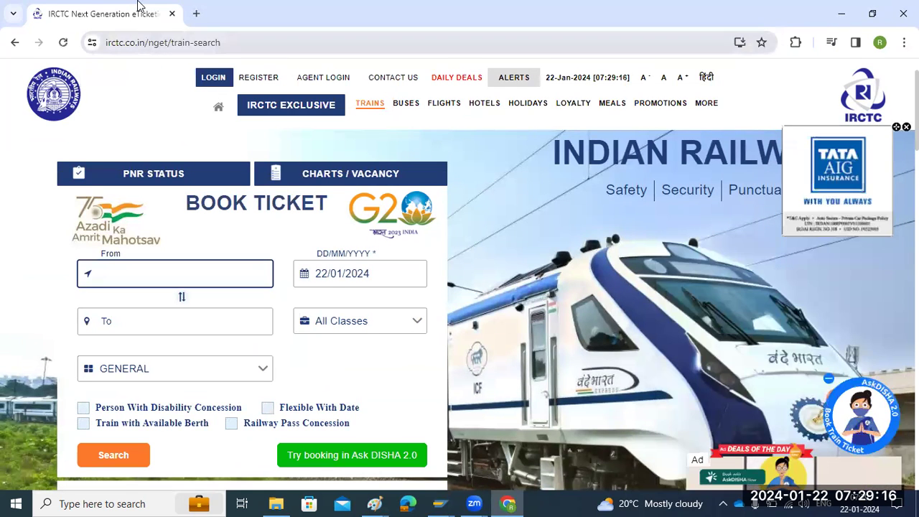
{"action": "key", "text": "ctrl+l"}
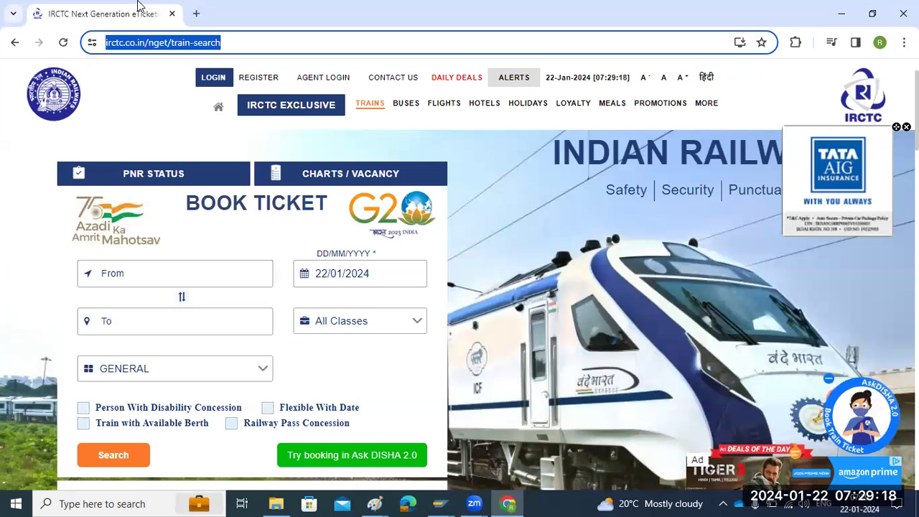
{"action": "left_click", "coordinate": [157, 42]}
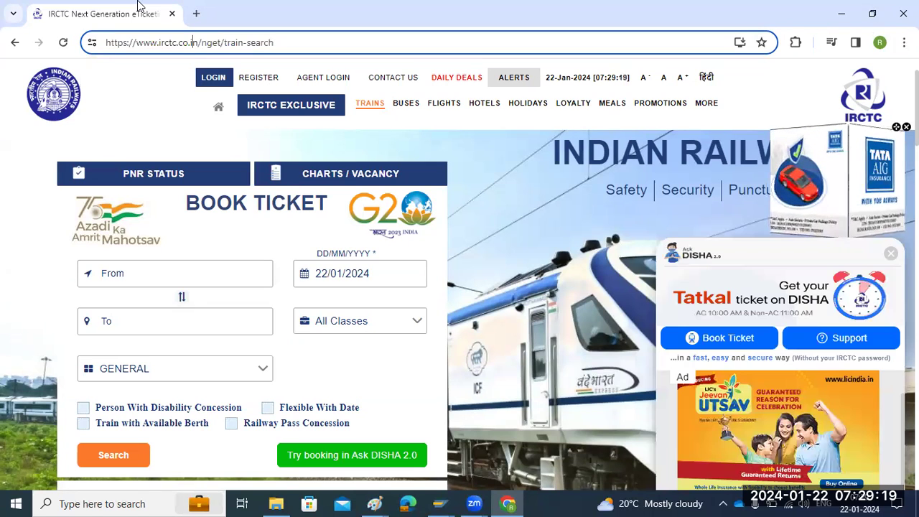
Step: Switch back to the SAP ICM service display and create a new HTTP service on port 80
{"action": "left_click", "coordinate": [448, 502]}
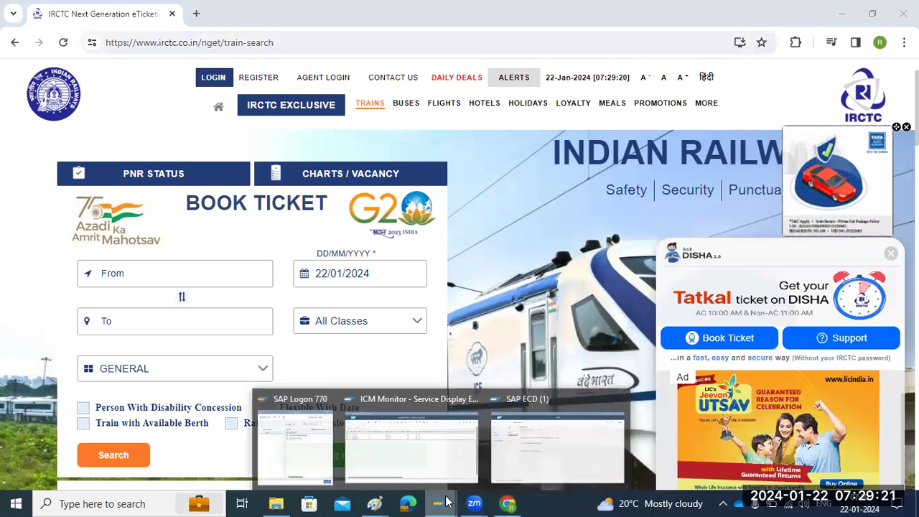
{"action": "left_click", "coordinate": [451, 440]}
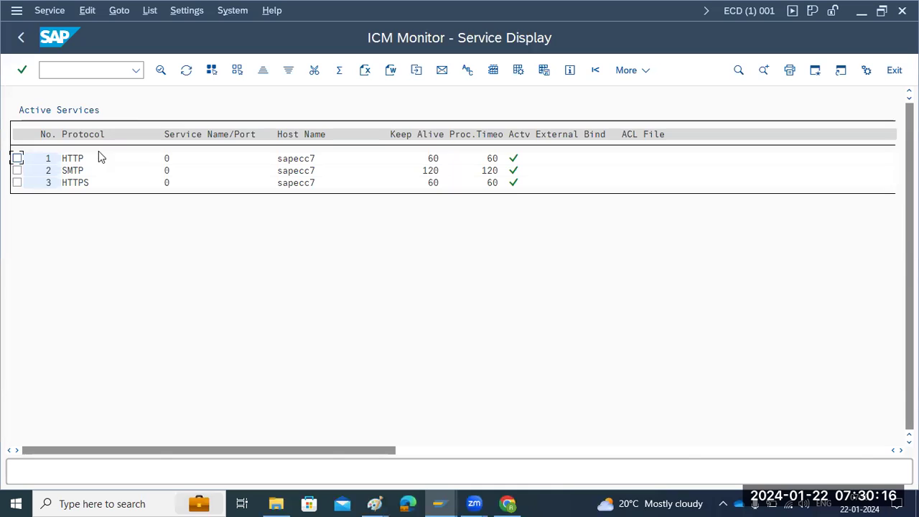
{"action": "left_click", "coordinate": [18, 158]}
{"action": "key", "text": "alt+s"}
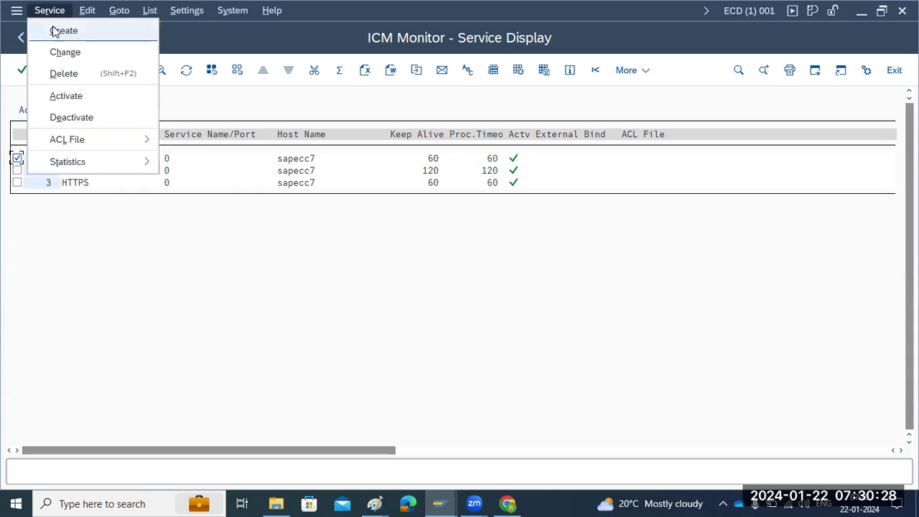
{"action": "left_click", "coordinate": [55, 32]}
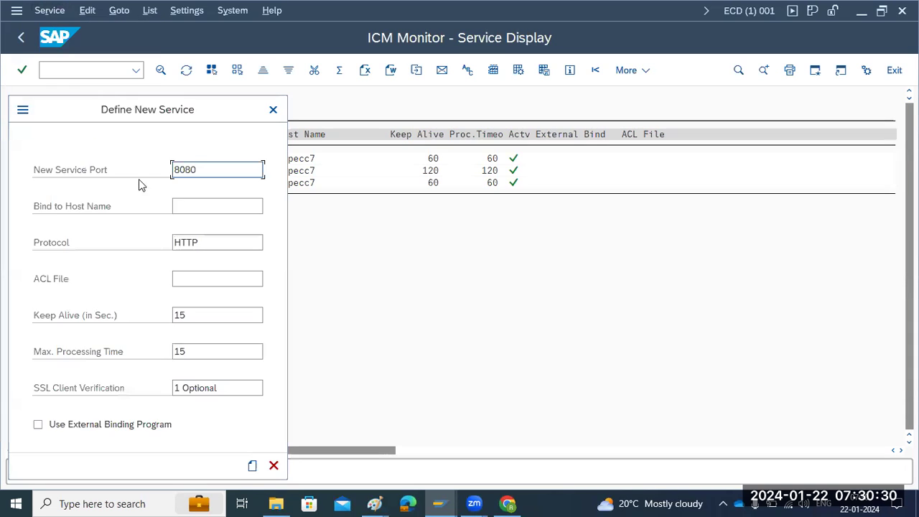
{"action": "left_click", "coordinate": [208, 171]}
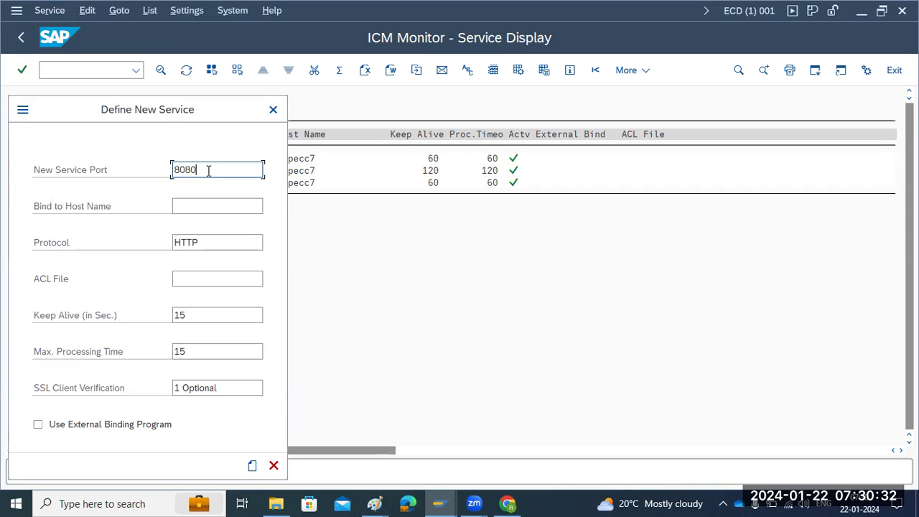
{"action": "key", "text": "BackSpace"}
{"action": "key", "text": "BackSpace"}
{"action": "left_click", "coordinate": [252, 466]}
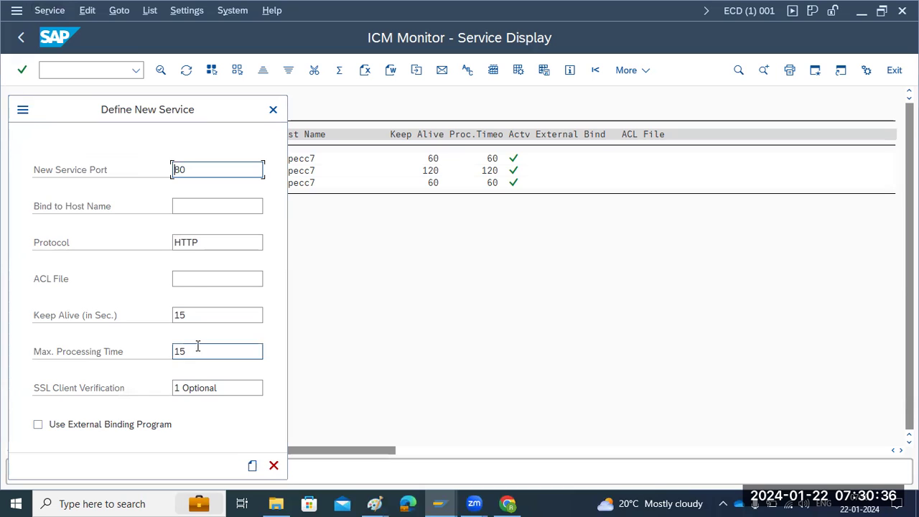
Step: Create an HTTP service on port 8000 with Keep Alive and Max. Processing Time both set to 150
{"action": "left_click", "coordinate": [198, 316]}
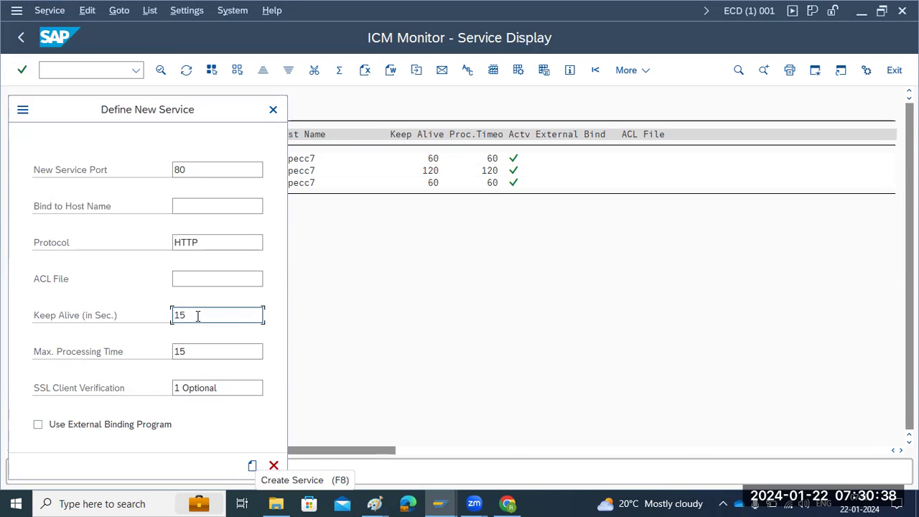
{"action": "key", "text": "Tab"}
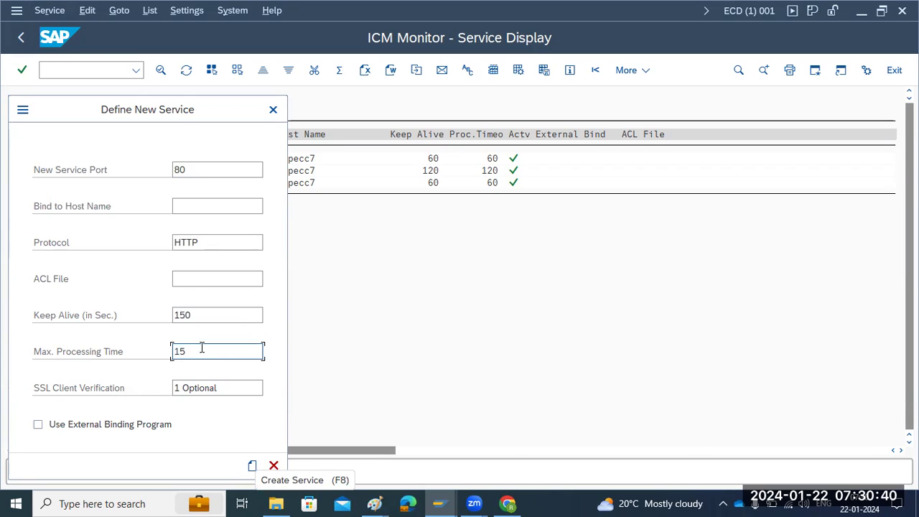
{"action": "type", "text": "0"}
{"action": "key", "text": "Return"}
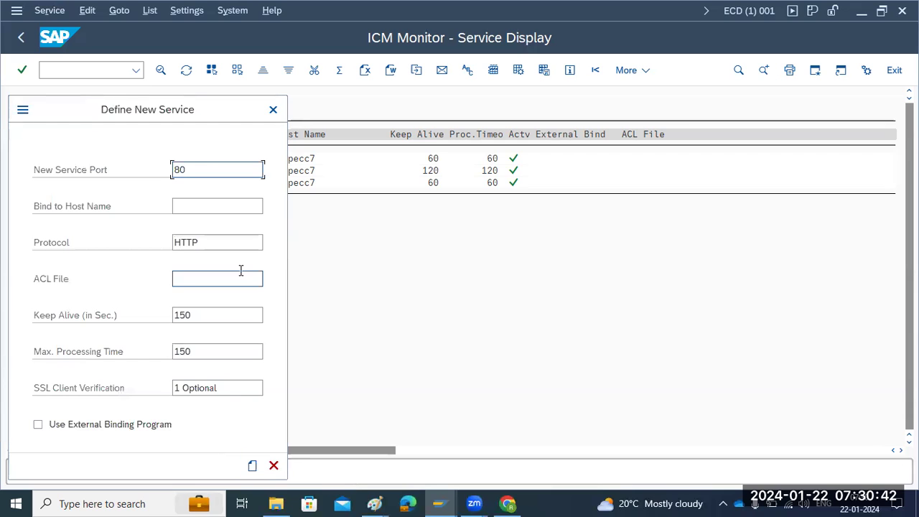
{"action": "left_click", "coordinate": [201, 163]}
{"action": "type", "text": "00"}
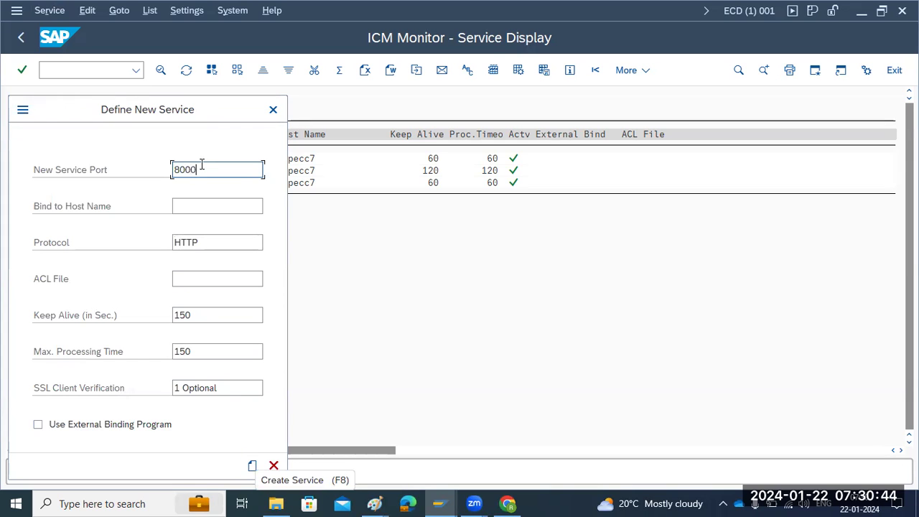
{"action": "left_click", "coordinate": [252, 465]}
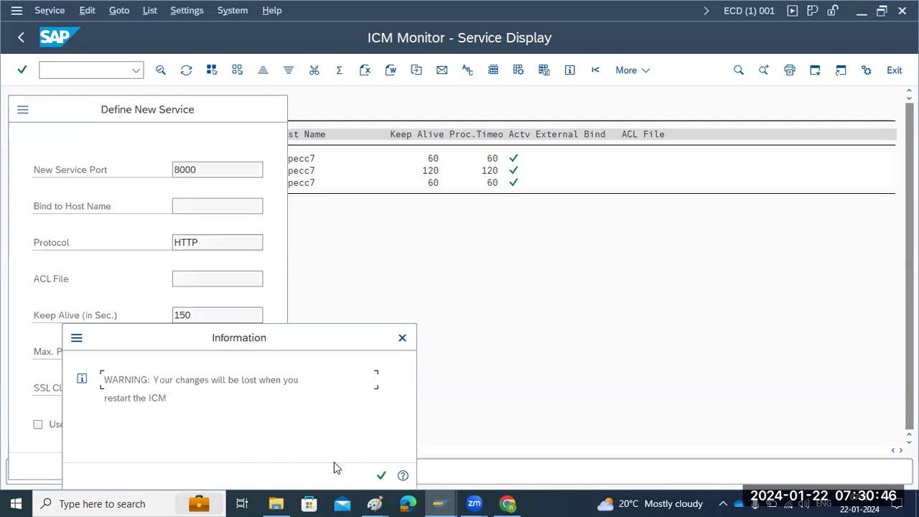
{"action": "left_click", "coordinate": [382, 477]}
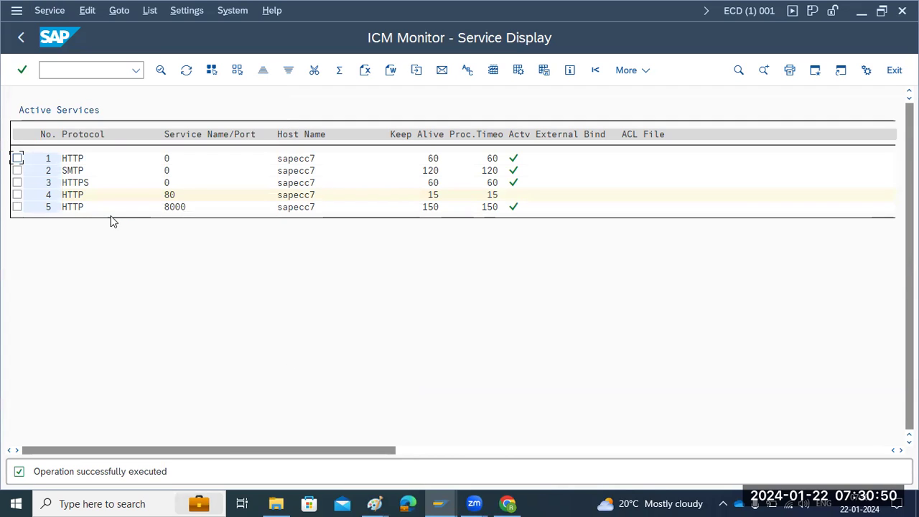
Step: Define a new service with the HTTPS protocol and port 44300
{"action": "left_click", "coordinate": [17, 182]}
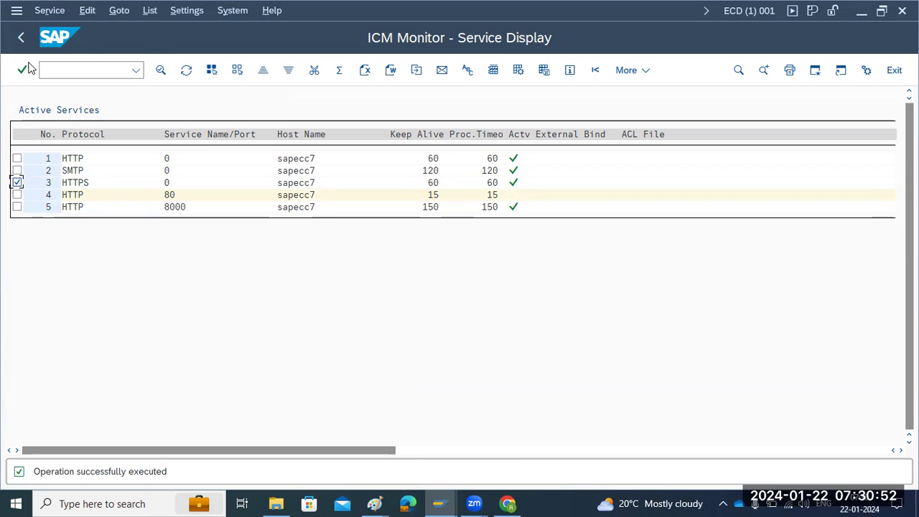
{"action": "left_click", "coordinate": [50, 10]}
{"action": "left_click", "coordinate": [62, 30]}
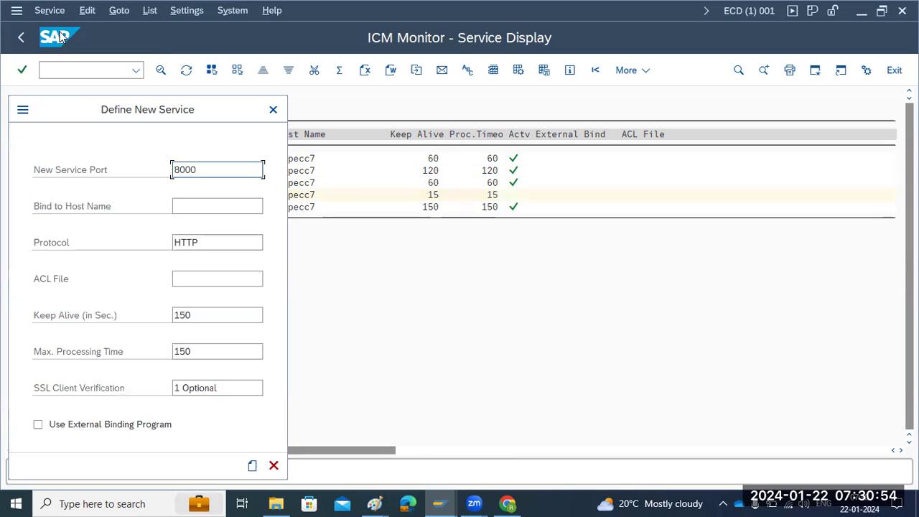
{"action": "left_click", "coordinate": [207, 243]}
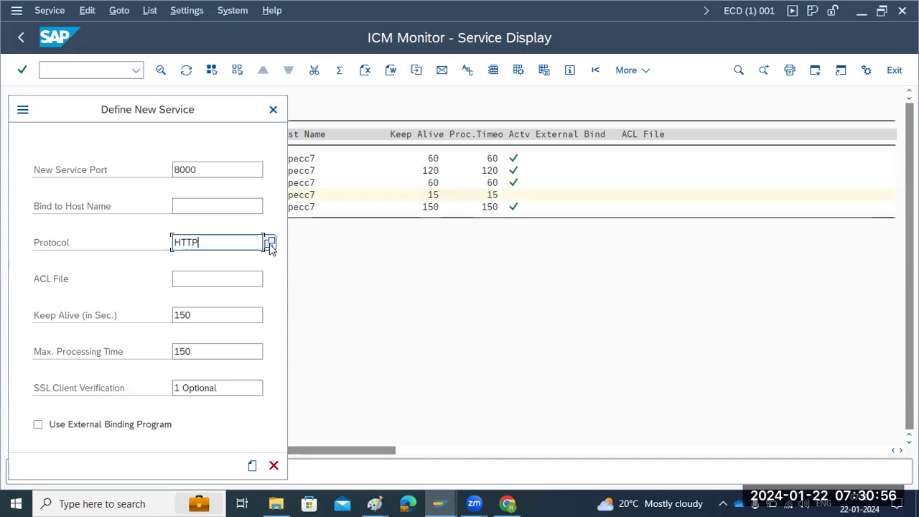
{"action": "key", "text": "F4"}
{"action": "double_click", "coordinate": [28, 229]}
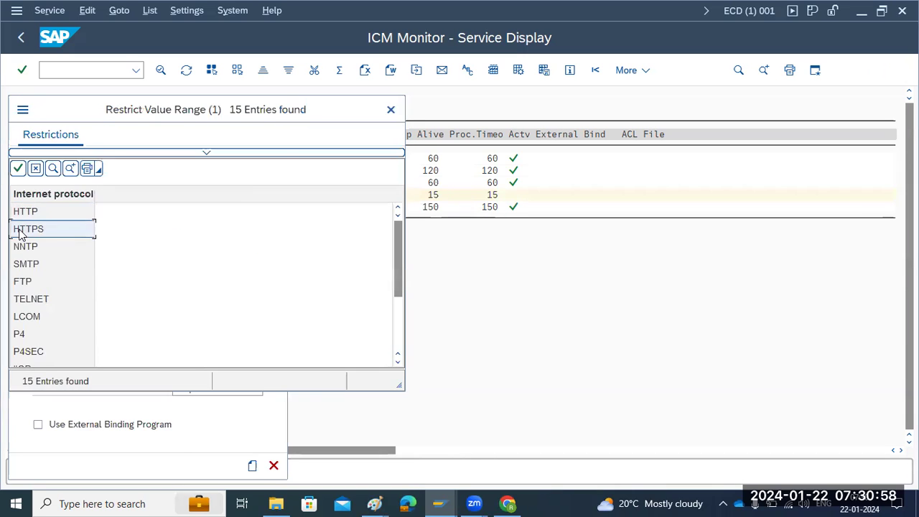
{"action": "left_click", "coordinate": [206, 170]}
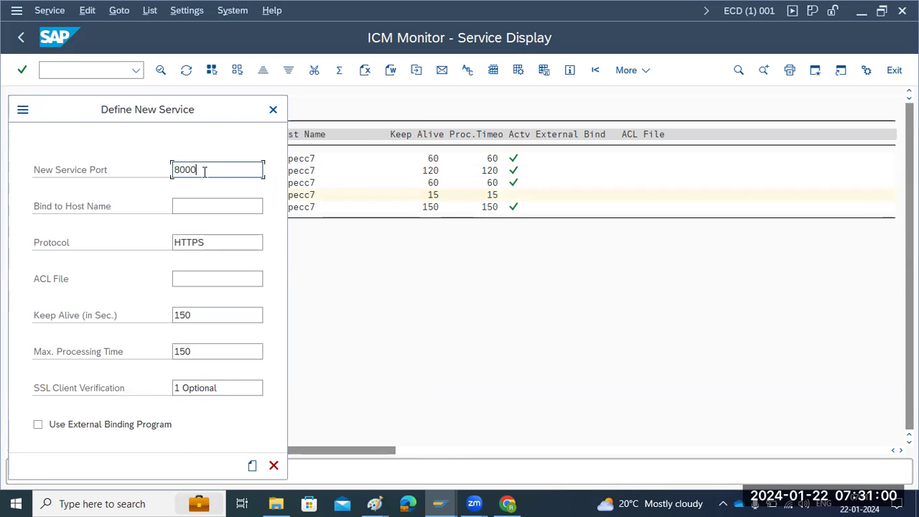
{"action": "double_click", "coordinate": [206, 170]}
{"action": "type", "text": "443"}
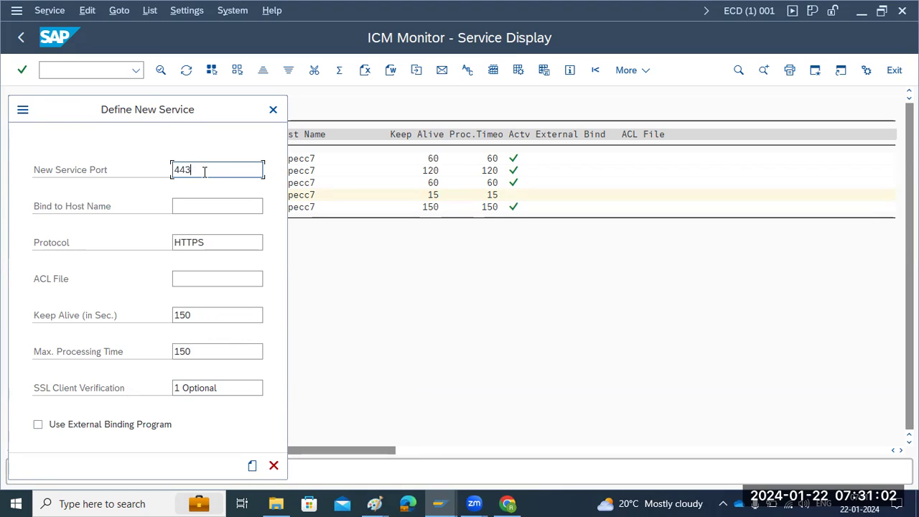
{"action": "type", "text": "00"}
Step: Set the HTTPS service's Keep Alive and Max. Processing Time to 1500 each and create the service
{"action": "left_click", "coordinate": [204, 315]}
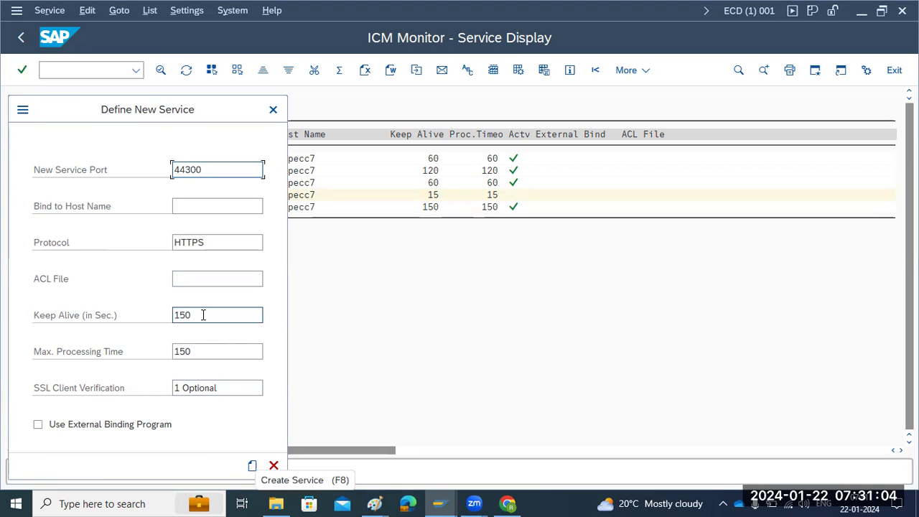
{"action": "type", "text": "0"}
{"action": "left_click", "coordinate": [204, 350]}
{"action": "type", "text": "0"}
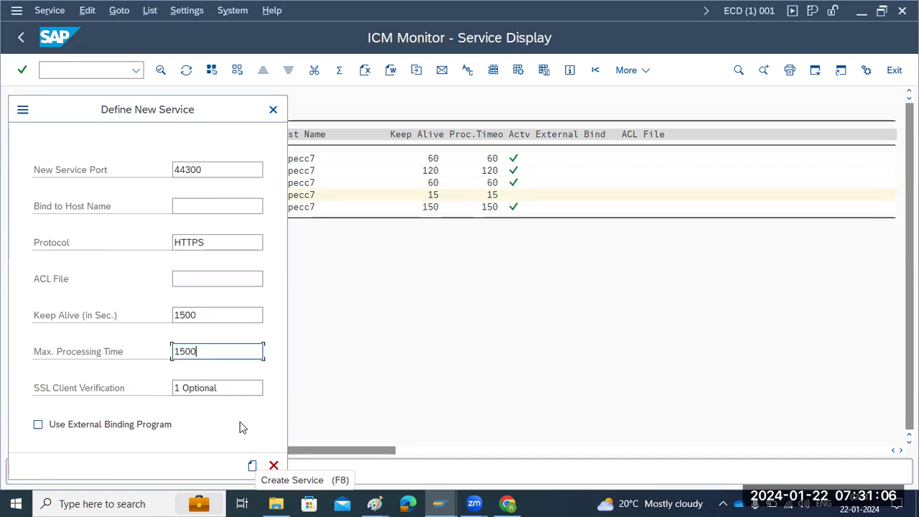
{"action": "left_click", "coordinate": [252, 466]}
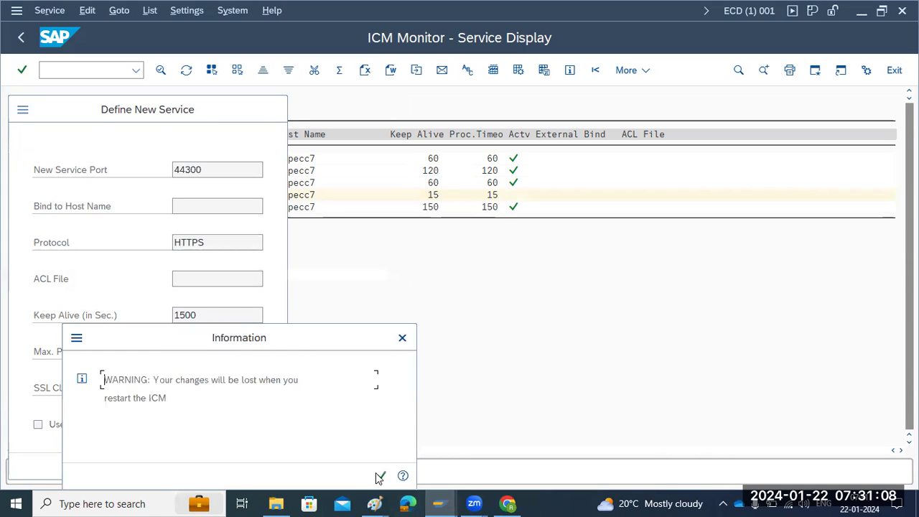
{"action": "left_click", "coordinate": [378, 475]}
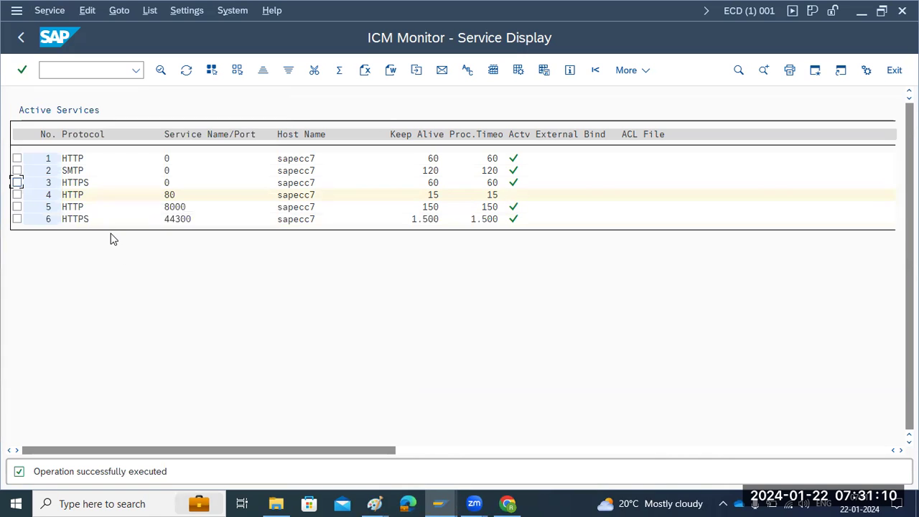
Step: Delete the HTTP service that has port 0 from the active services
{"action": "left_click", "coordinate": [17, 158]}
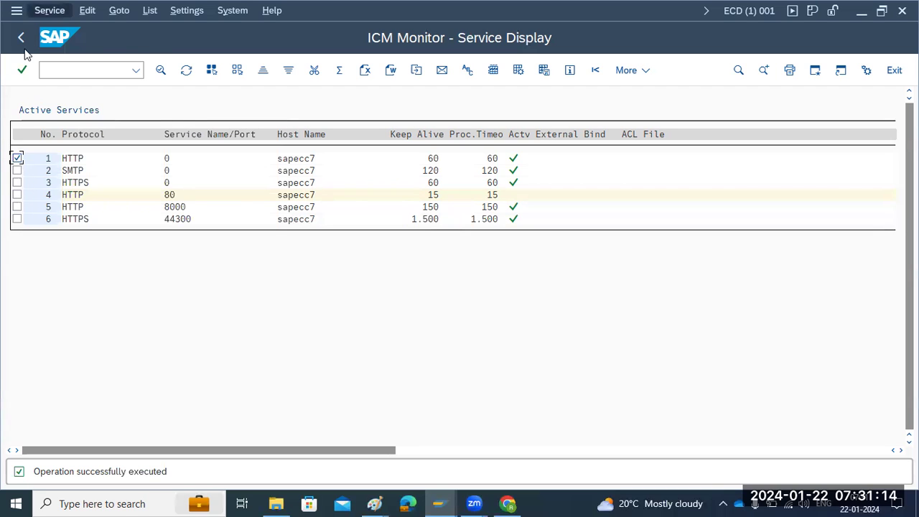
{"action": "left_click", "coordinate": [49, 10]}
{"action": "left_click", "coordinate": [72, 74]}
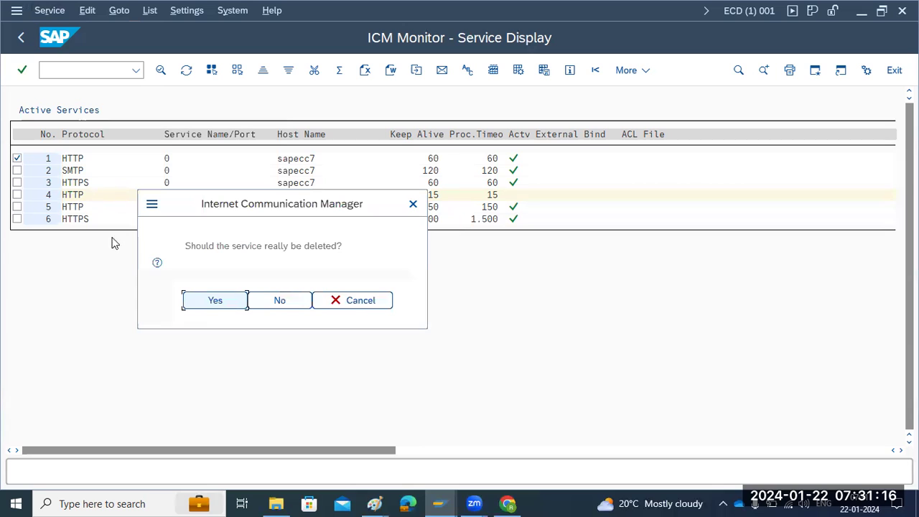
{"action": "left_click", "coordinate": [214, 301]}
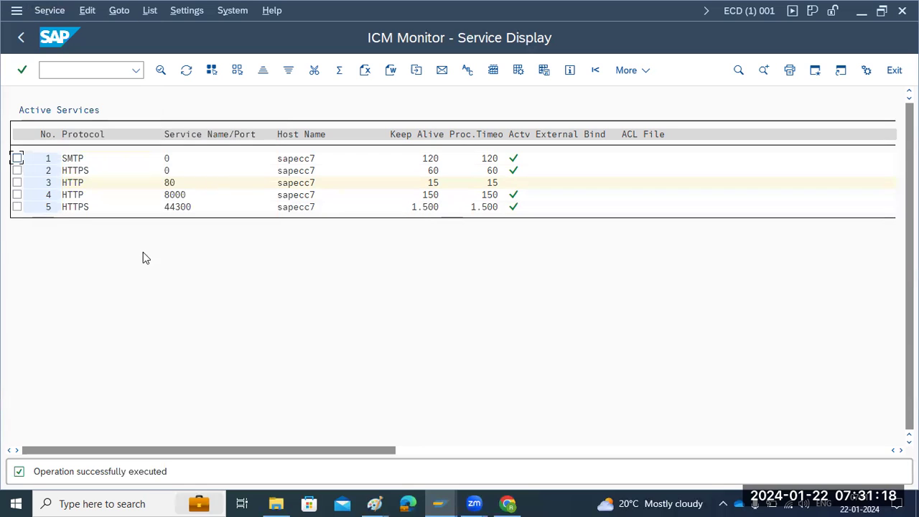
Step: Delete the HTTPS service that has port 0 from the active services
{"action": "left_click", "coordinate": [17, 171]}
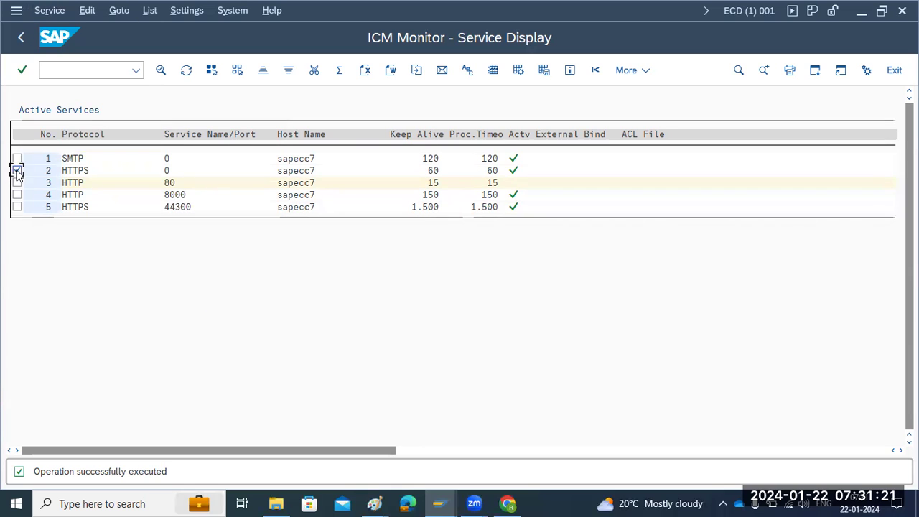
{"action": "left_click", "coordinate": [37, 9]}
{"action": "left_click", "coordinate": [57, 78]}
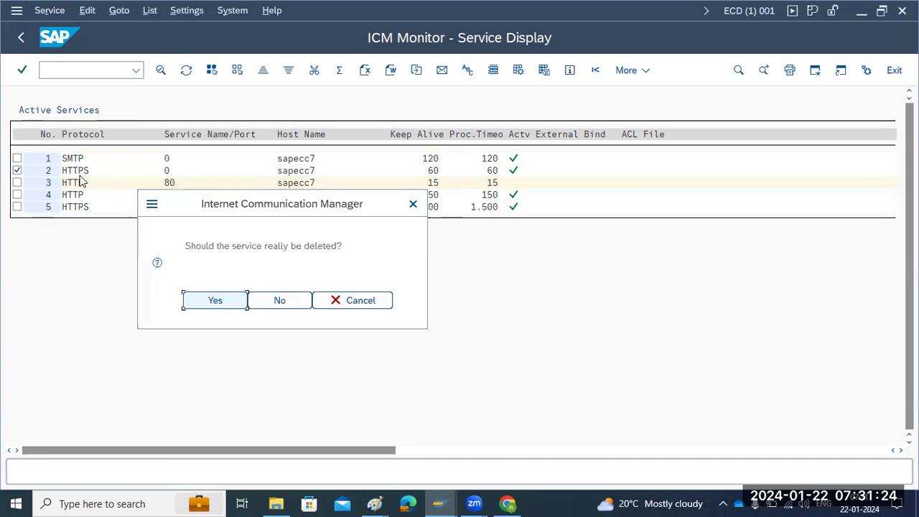
{"action": "left_click", "coordinate": [186, 299]}
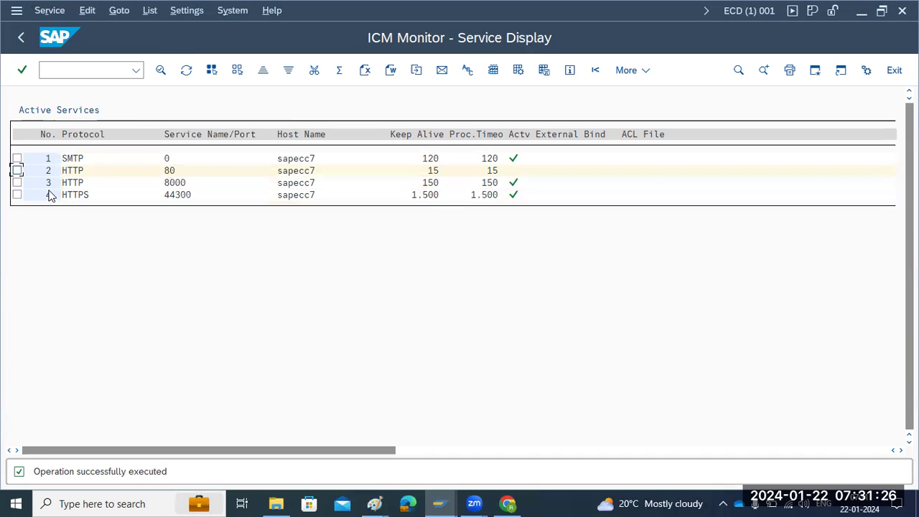
Step: Delete the inactive HTTP service on port 80
{"action": "left_click", "coordinate": [17, 170]}
{"action": "key", "text": "Down"}
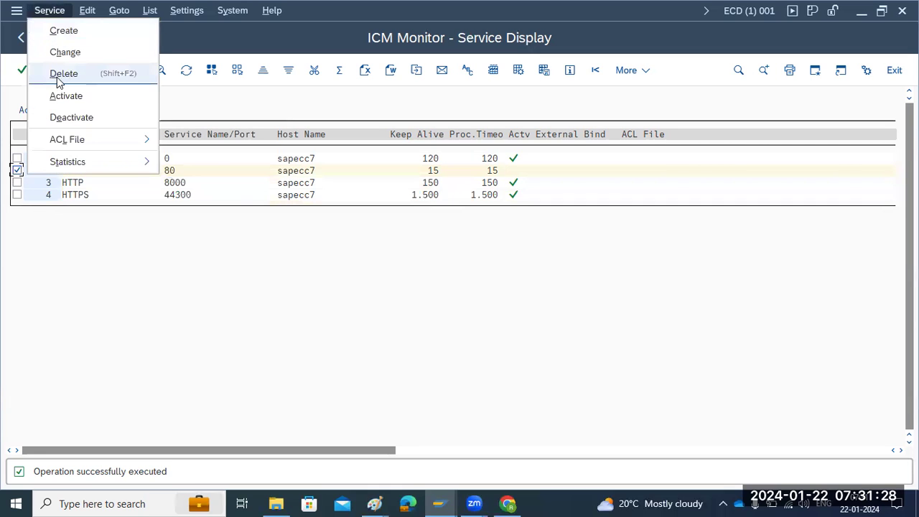
{"action": "left_click", "coordinate": [61, 76]}
{"action": "left_click", "coordinate": [216, 300]}
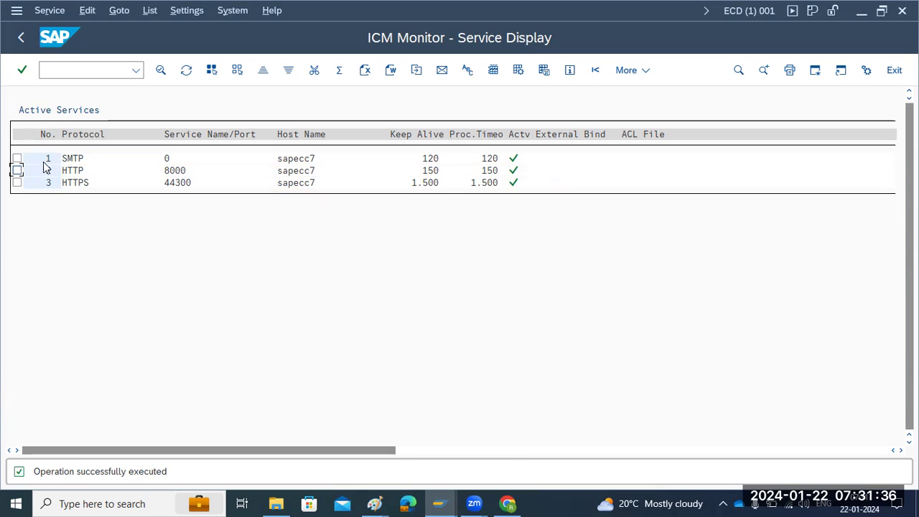
Step: Leave the service display and show the complete ICM trace file, going to its latest entries
{"action": "left_click", "coordinate": [20, 40]}
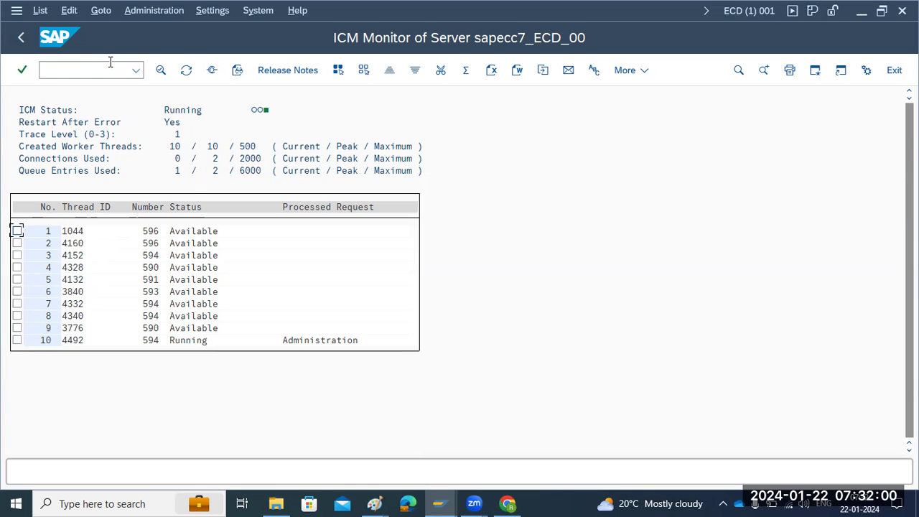
{"action": "left_click", "coordinate": [100, 10]}
{"action": "mouse_move", "coordinate": [187, 33]}
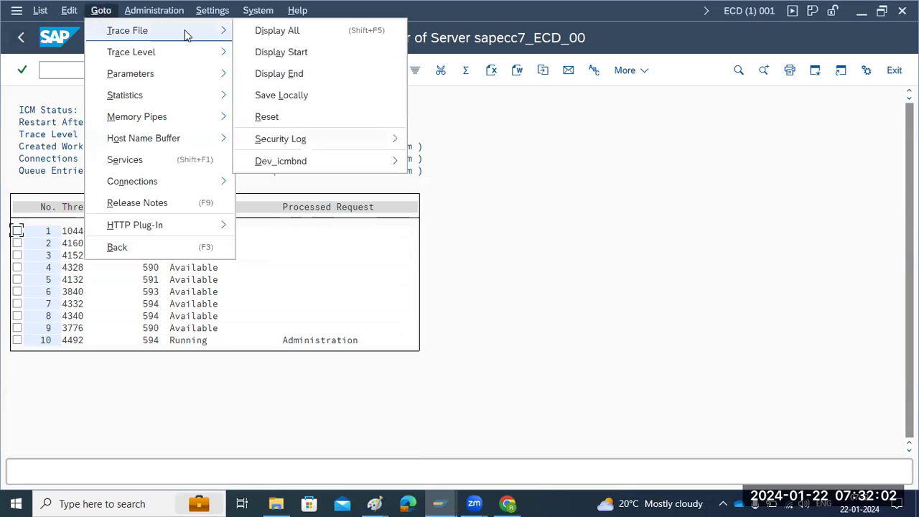
{"action": "left_click", "coordinate": [268, 32]}
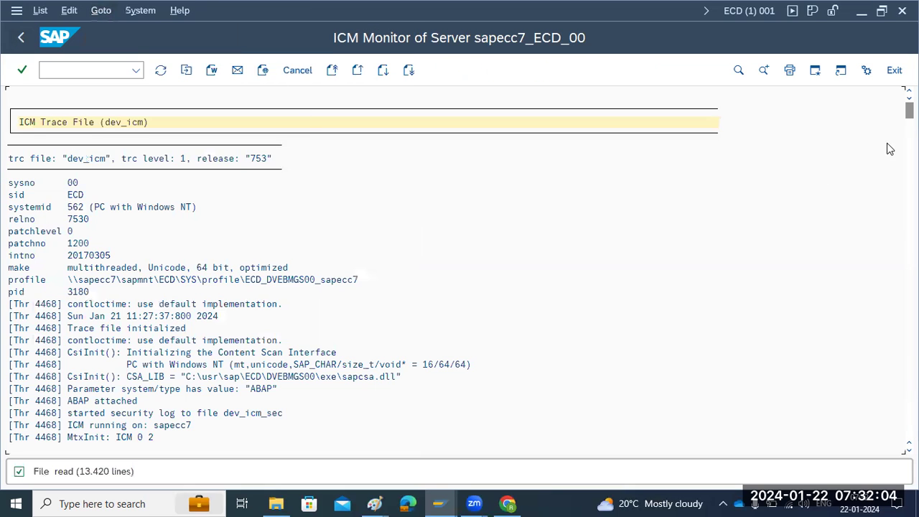
{"action": "left_click_drag", "start_coordinate": [909, 109], "coordinate": [910, 431]}
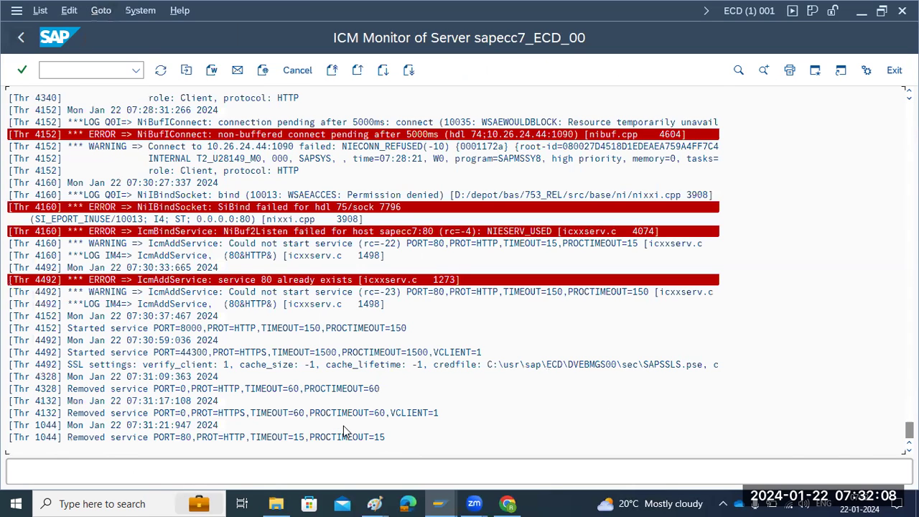
Step: Examine the trace entries for the started and removed services and the earlier errors and warnings, and return to the ICM Monitor overview
{"action": "left_click", "coordinate": [392, 438]}
{"action": "left_click", "coordinate": [253, 281]}
{"action": "left_click", "coordinate": [194, 328]}
{"action": "left_click", "coordinate": [187, 352]}
{"action": "double_click", "coordinate": [175, 352]}
{"action": "scroll", "coordinate": [174, 352], "scroll_direction": "up", "scroll_amount": 4}
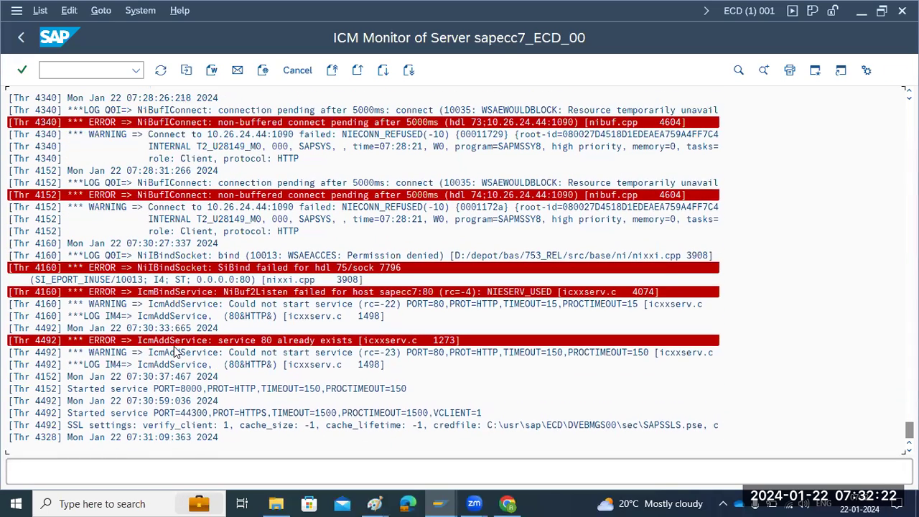
{"action": "scroll", "coordinate": [175, 352], "scroll_direction": "up", "scroll_amount": 3}
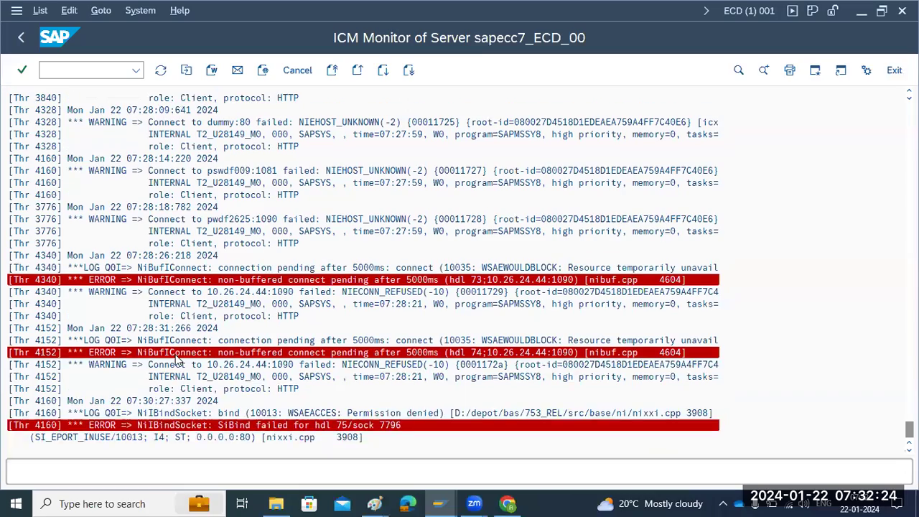
{"action": "scroll", "coordinate": [175, 359], "scroll_direction": "up", "scroll_amount": 4}
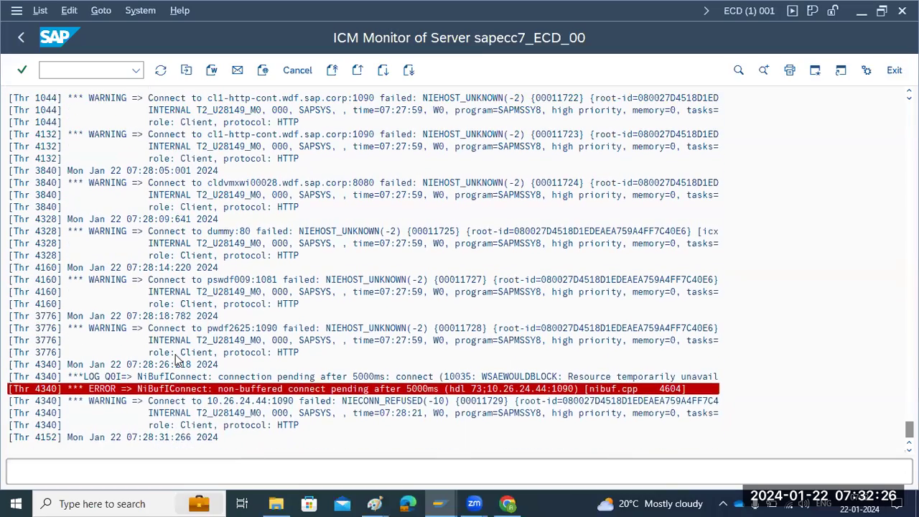
{"action": "scroll", "coordinate": [175, 359], "scroll_direction": "up", "scroll_amount": 4}
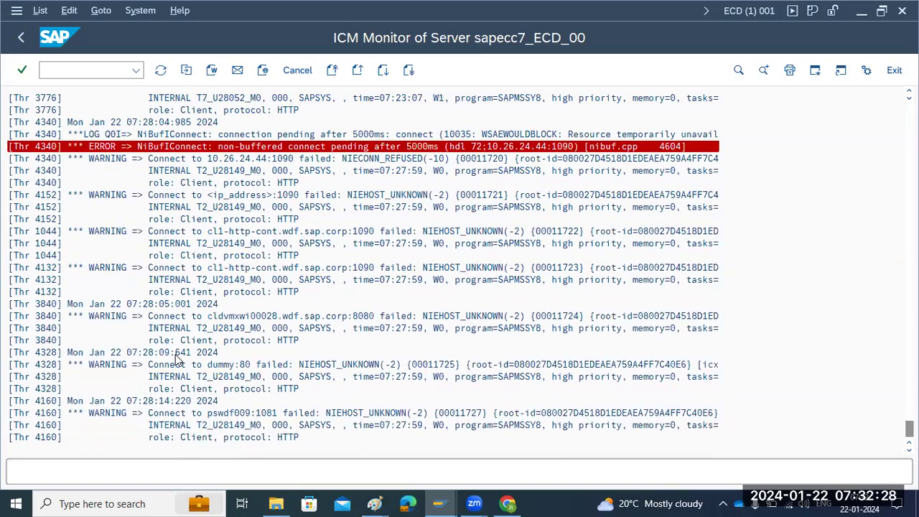
{"action": "scroll", "coordinate": [174, 359], "scroll_direction": "up", "scroll_amount": 3}
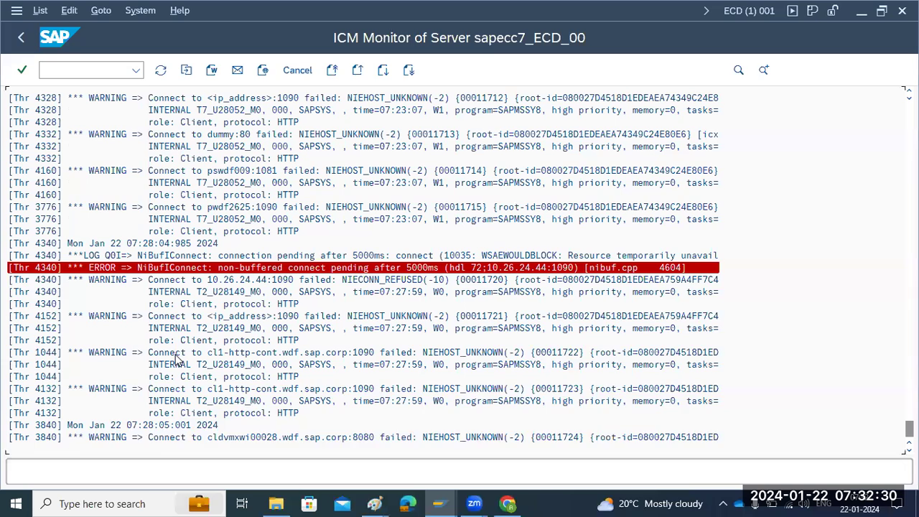
{"action": "left_click", "coordinate": [21, 39]}
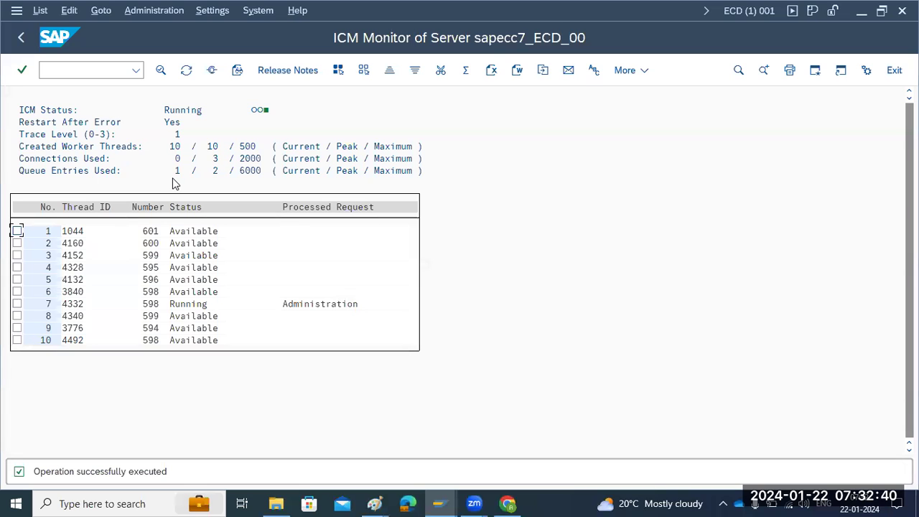
Step: View the SAP R/3 architecture drawing in Paint and switch back to the ICM Monitor in SAP
{"action": "mouse_move", "coordinate": [374, 503]}
{"action": "left_click", "coordinate": [334, 447]}
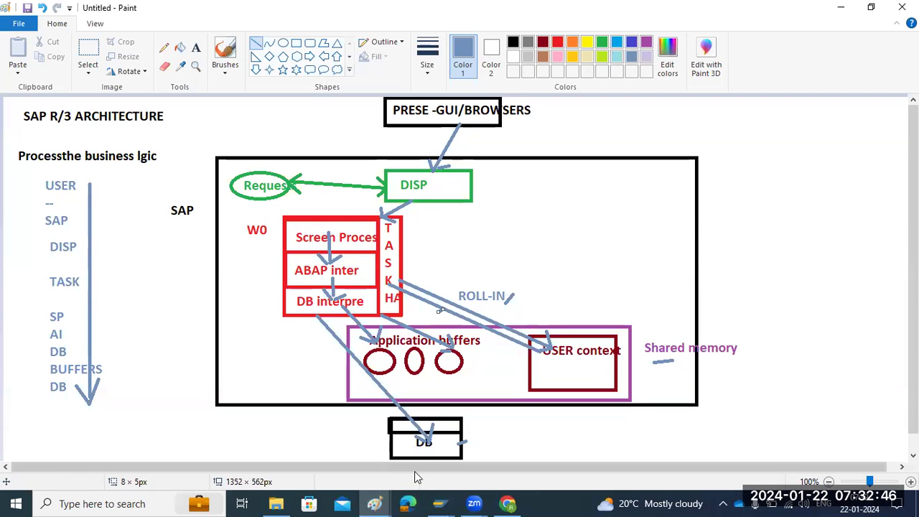
{"action": "mouse_move", "coordinate": [440, 504]}
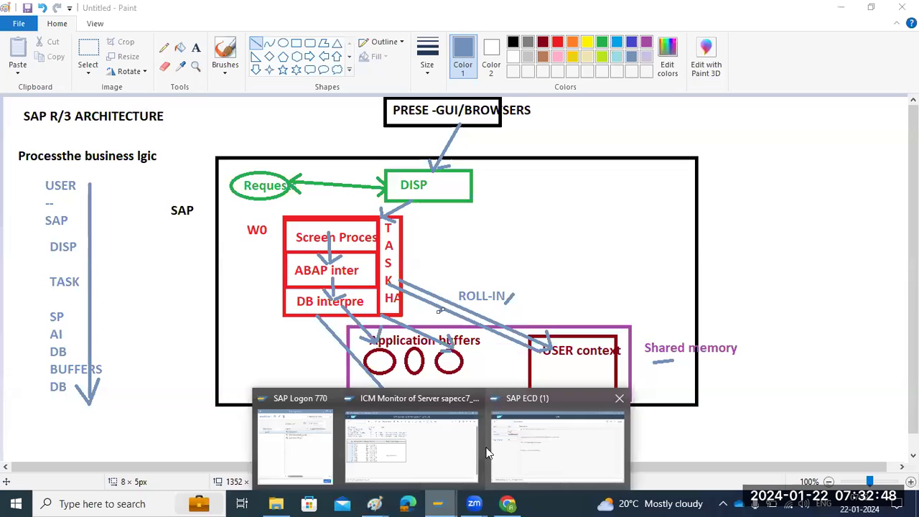
{"action": "left_click", "coordinate": [467, 449]}
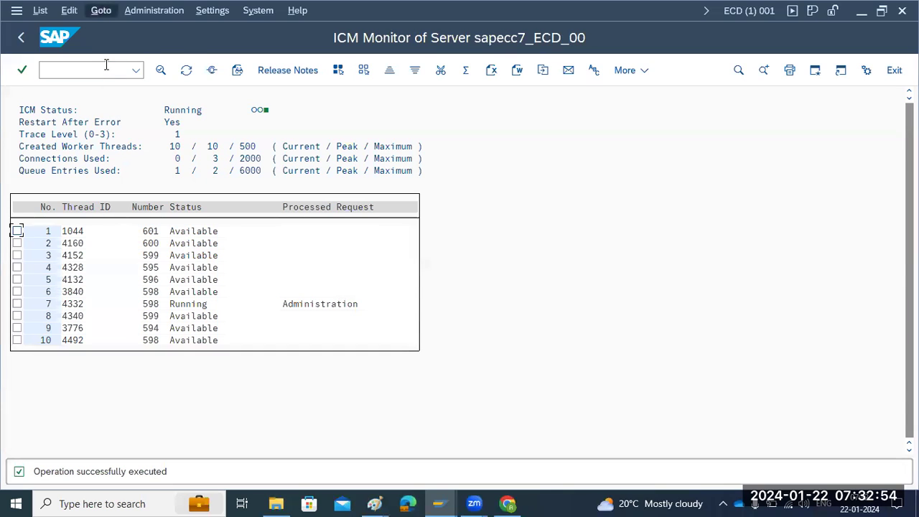
Step: Display the ICM memory pipes data, review the MPI status information, and return to the monitor overview
{"action": "left_click", "coordinate": [100, 10]}
{"action": "mouse_move", "coordinate": [117, 36]}
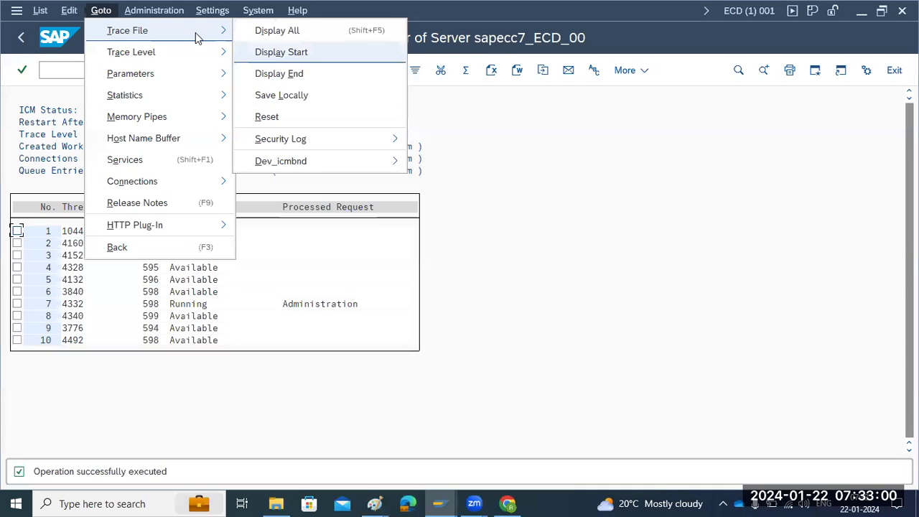
{"action": "mouse_move", "coordinate": [171, 119]}
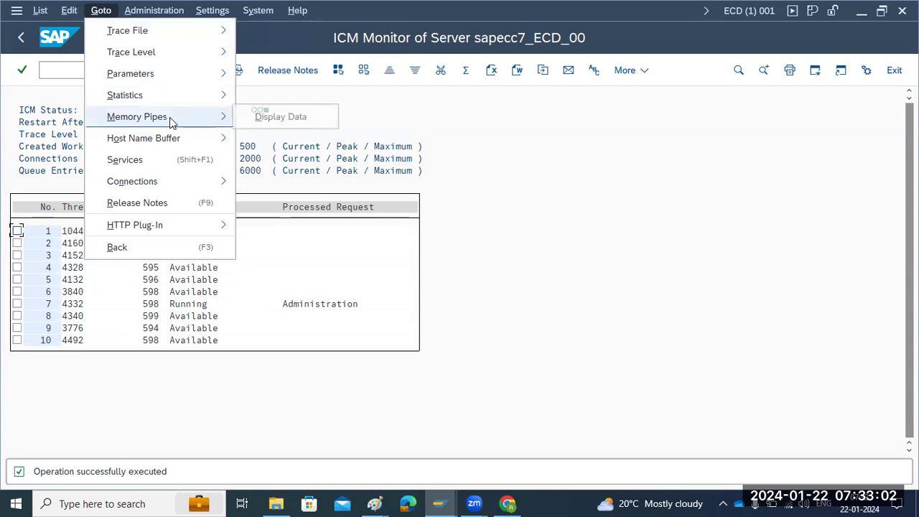
{"action": "left_click", "coordinate": [255, 122]}
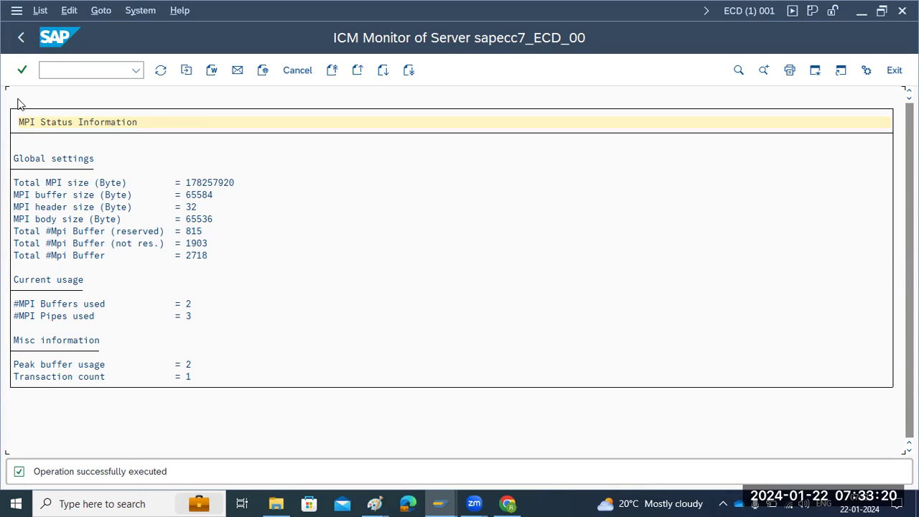
{"action": "left_click", "coordinate": [22, 38]}
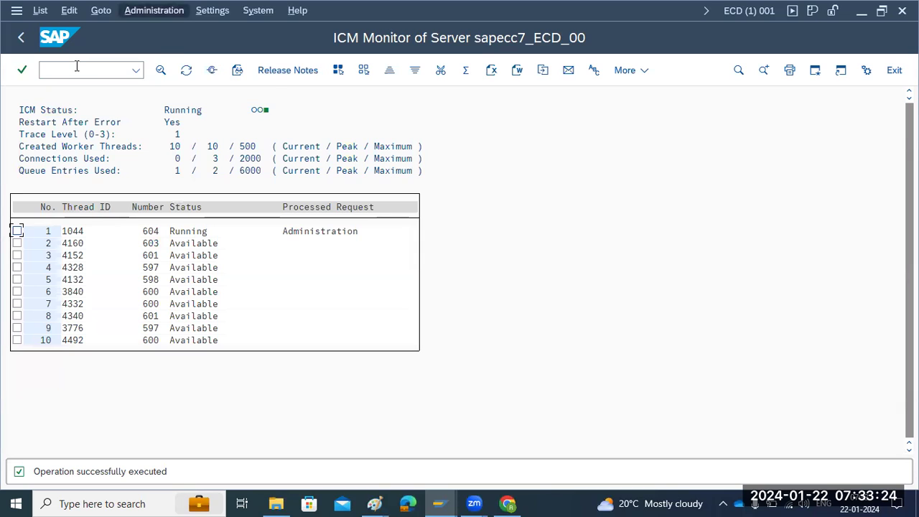
Step: Review the ICM administration options for soft and hard exit, maintenance mode and configuration reload without running any of them
{"action": "key", "text": "Down"}
{"action": "mouse_move", "coordinate": [209, 36]}
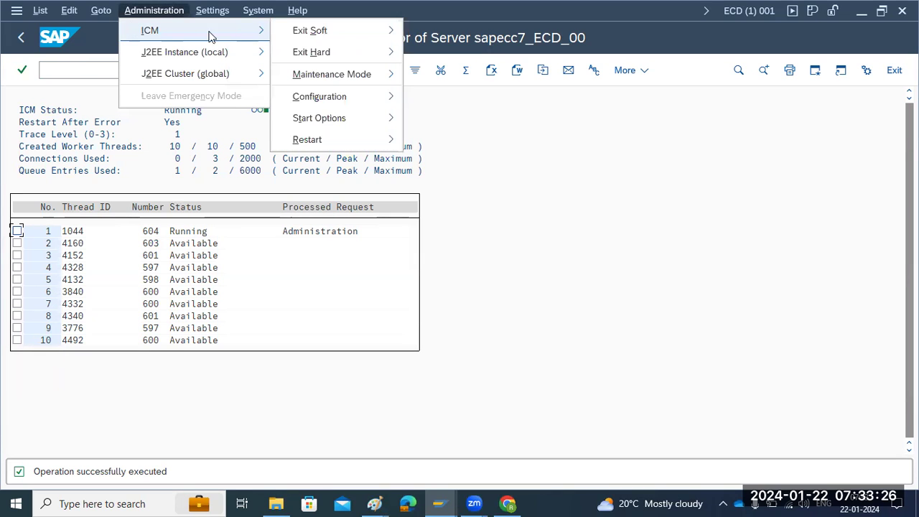
{"action": "mouse_move", "coordinate": [339, 32]}
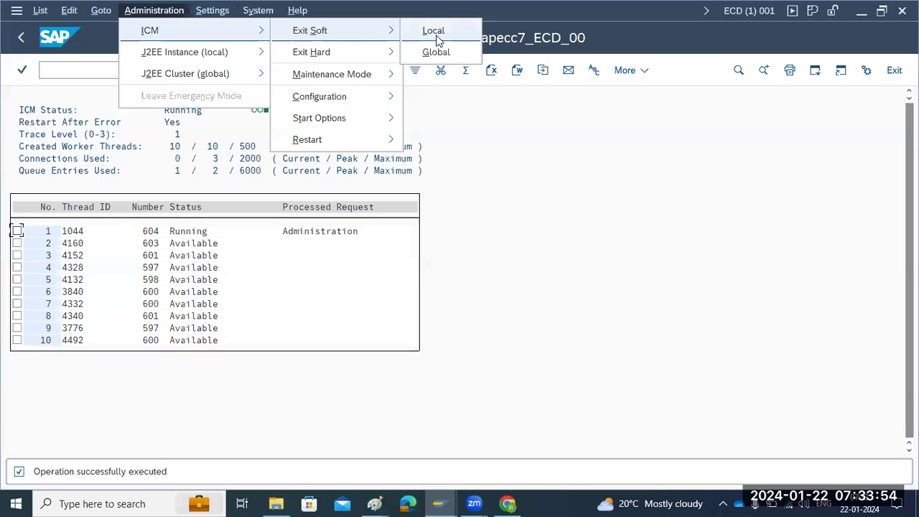
{"action": "mouse_move", "coordinate": [357, 55]}
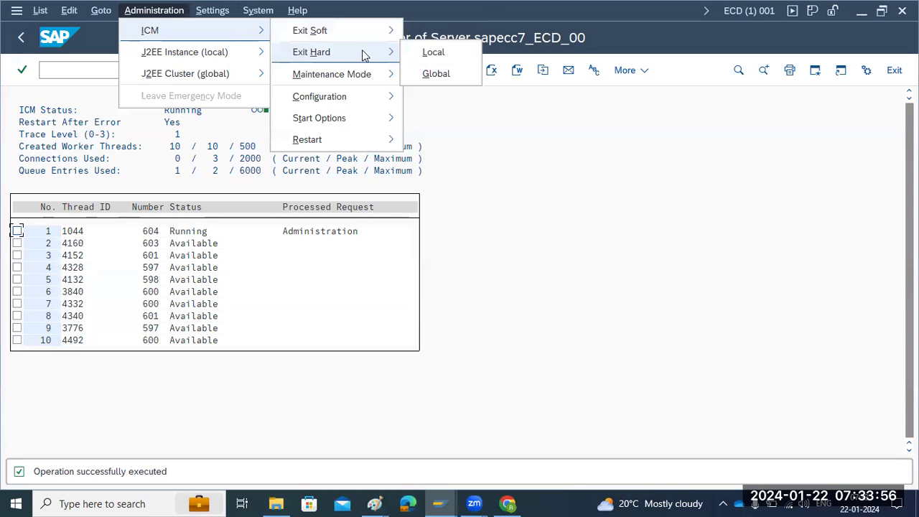
{"action": "mouse_move", "coordinate": [321, 82]}
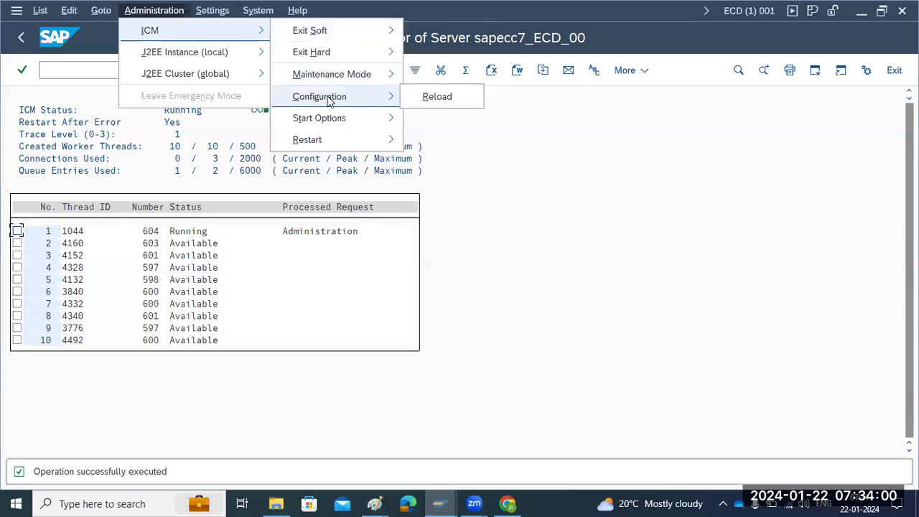
{"action": "key", "text": "Left"}
{"action": "key", "text": "Left"}
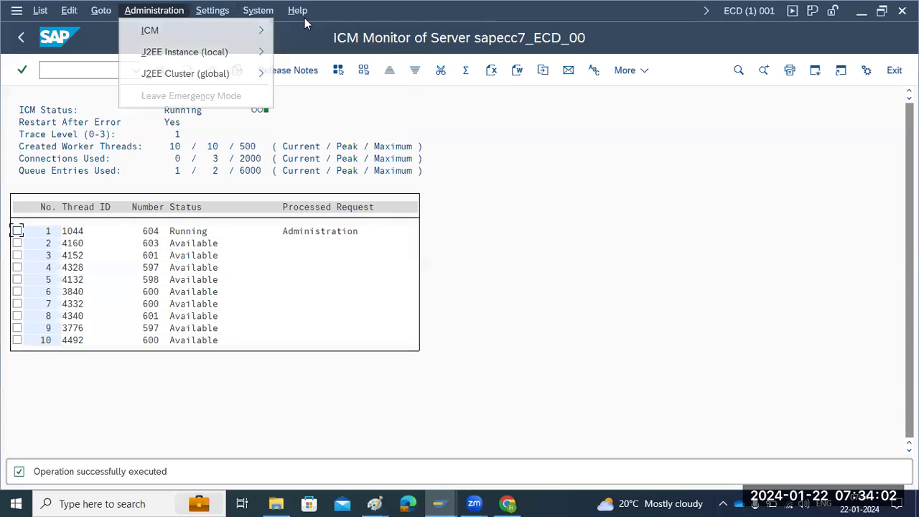
Step: Display the active ICM services, check the HTTP and HTTPS ports and their activation, and return to the monitor overview
{"action": "mouse_move", "coordinate": [115, 33]}
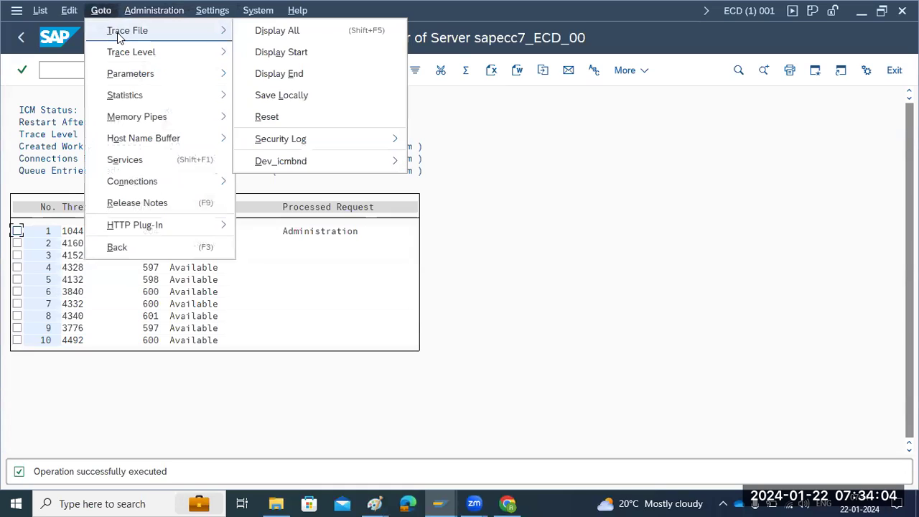
{"action": "left_click", "coordinate": [132, 165]}
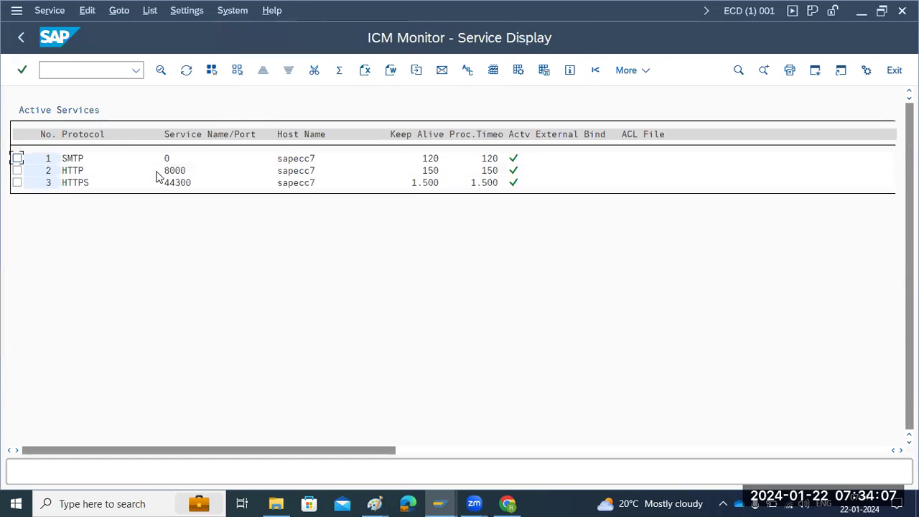
{"action": "left_click", "coordinate": [23, 38]}
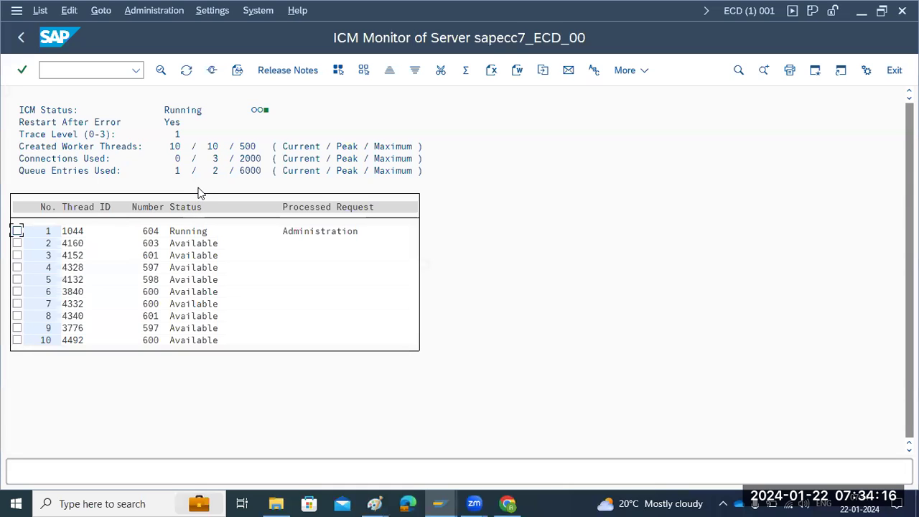
{"action": "left_click", "coordinate": [212, 70]}
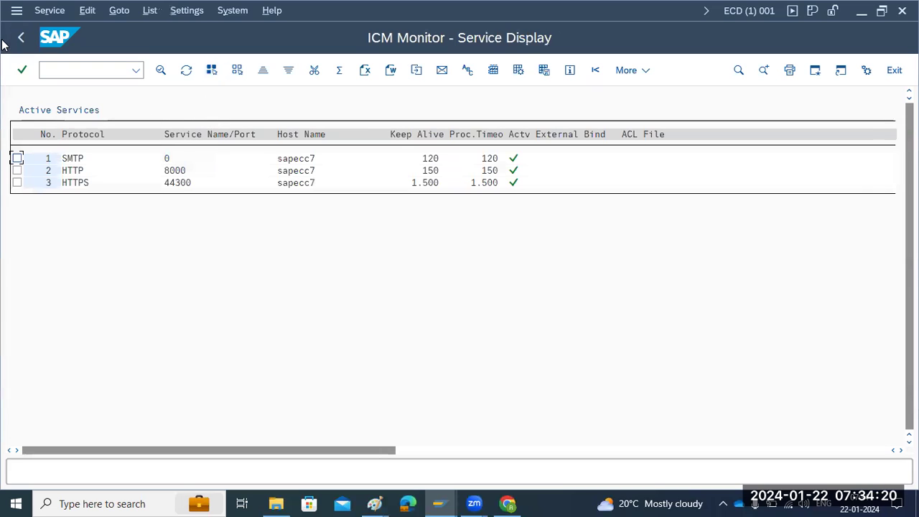
{"action": "left_click", "coordinate": [21, 37]}
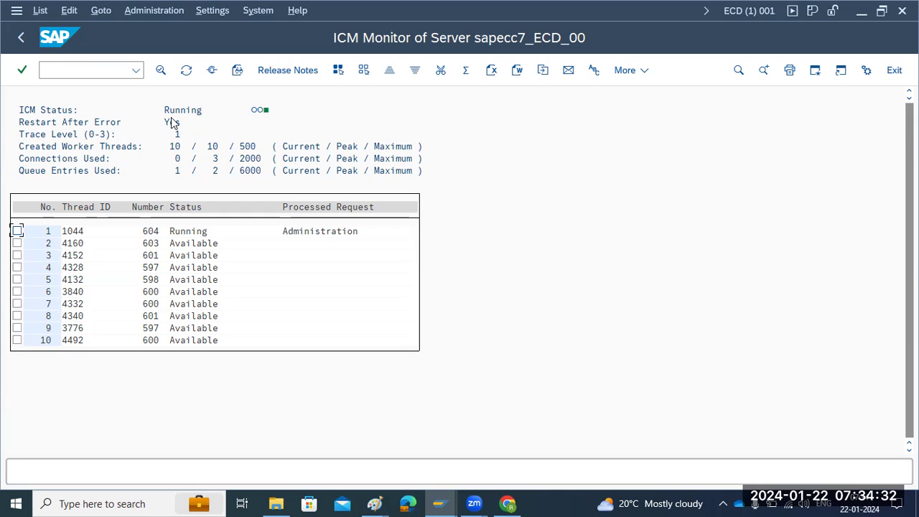
{"action": "left_click", "coordinate": [211, 70]}
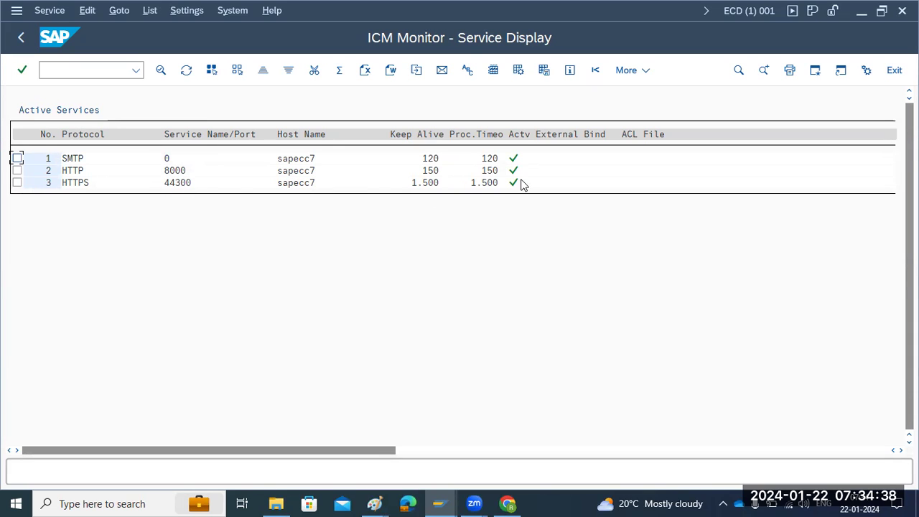
{"action": "left_click", "coordinate": [20, 39]}
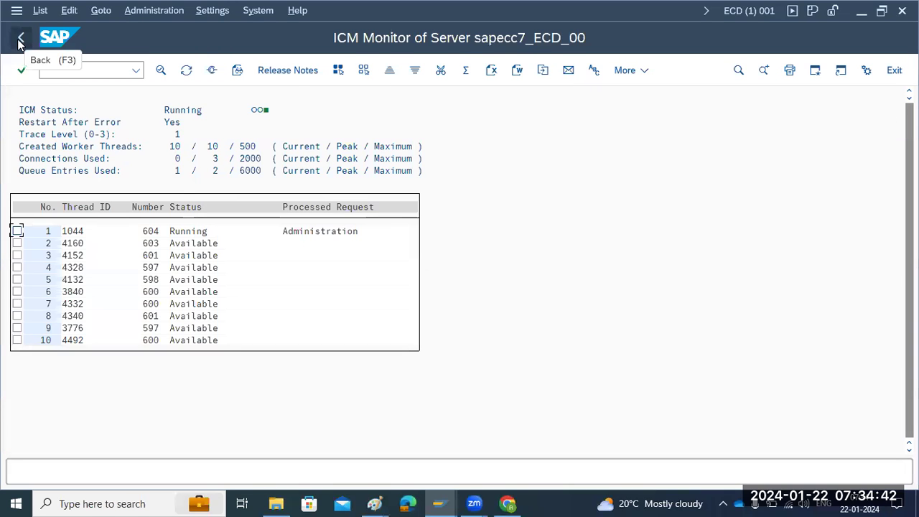
Step: Switch to Chrome, search Google for "myshopping cart", and look through the results and the page address
{"action": "left_click", "coordinate": [507, 502]}
{"action": "left_click", "coordinate": [200, 10]}
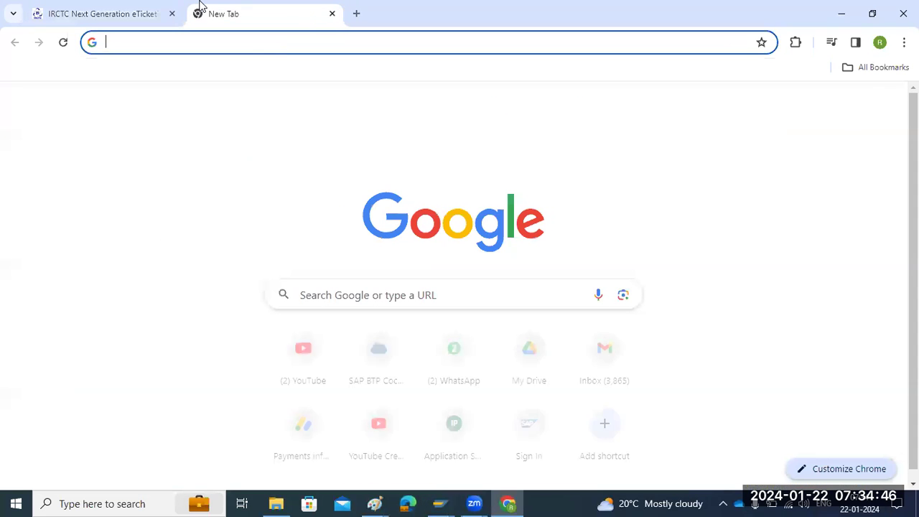
{"action": "type", "text": "my"}
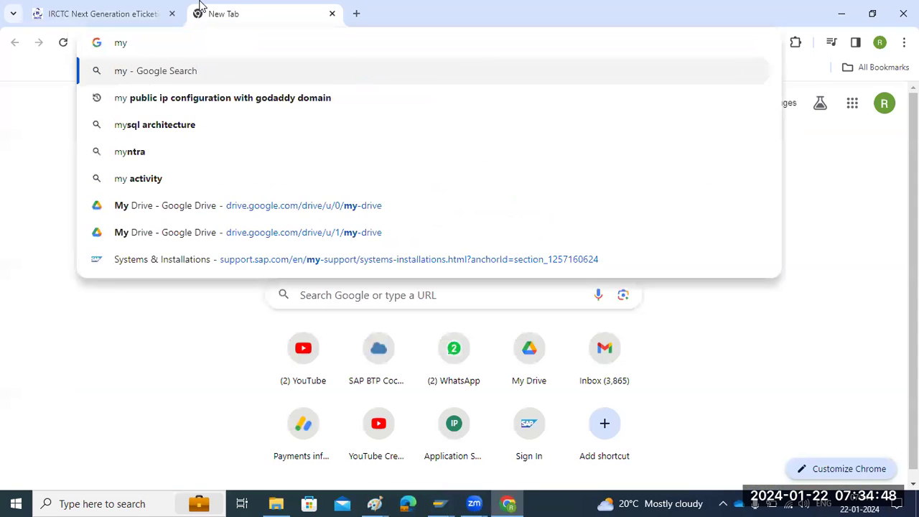
{"action": "type", "text": "shoppin"}
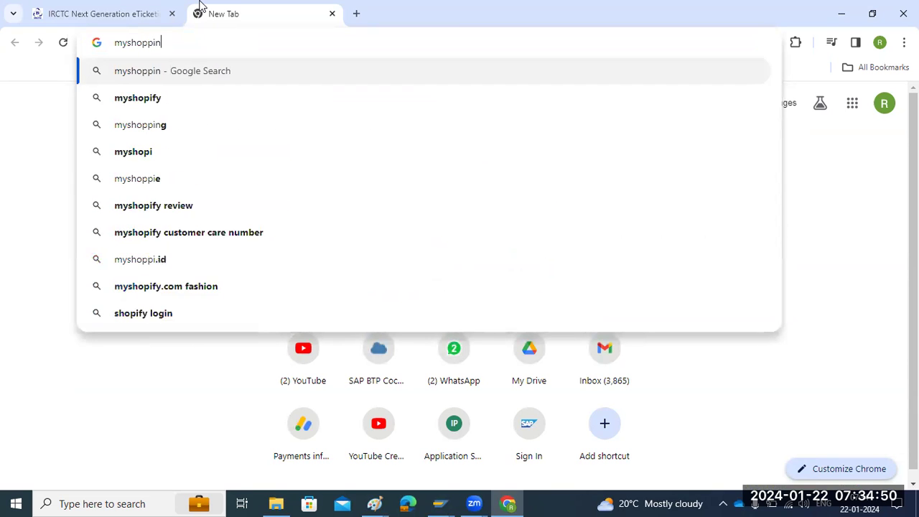
{"action": "type", "text": "g"}
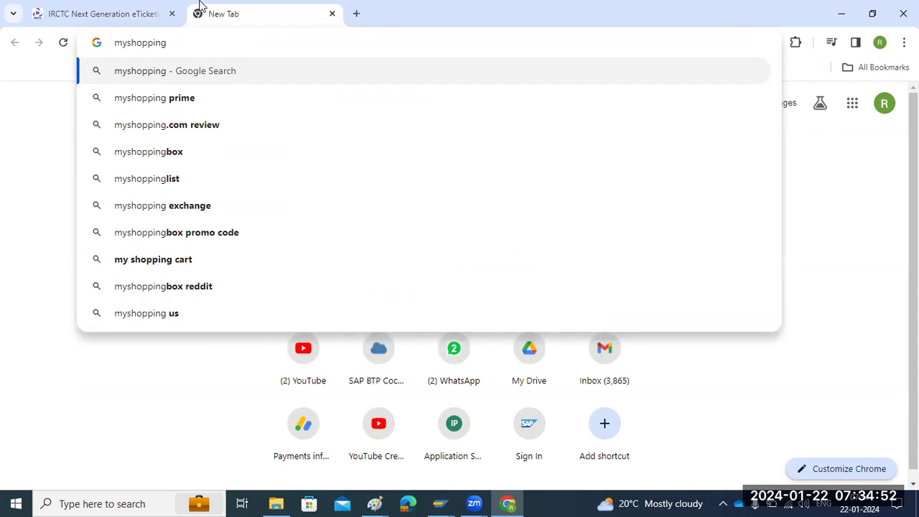
{"action": "type", "text": " cart"}
{"action": "key", "text": "Return"}
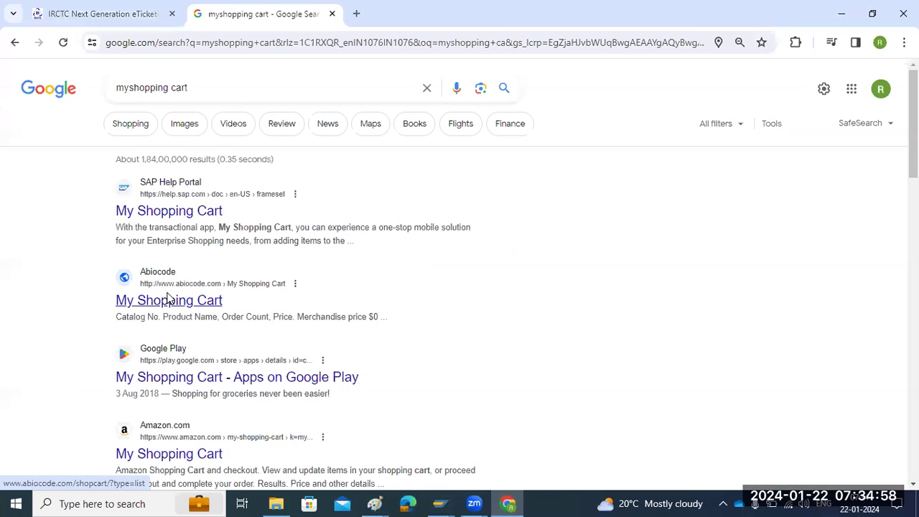
{"action": "scroll", "coordinate": [166, 297], "scroll_direction": "down", "scroll_amount": 5}
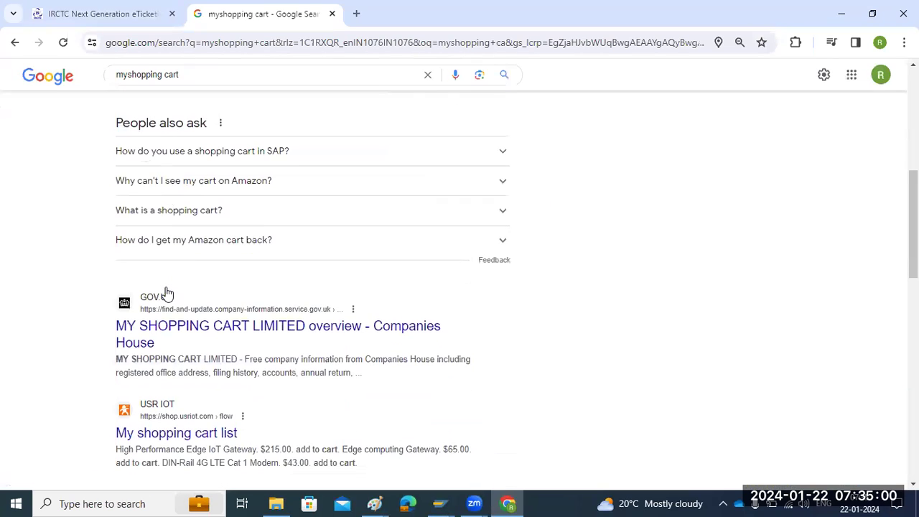
{"action": "scroll", "coordinate": [165, 248], "scroll_direction": "up", "scroll_amount": 6}
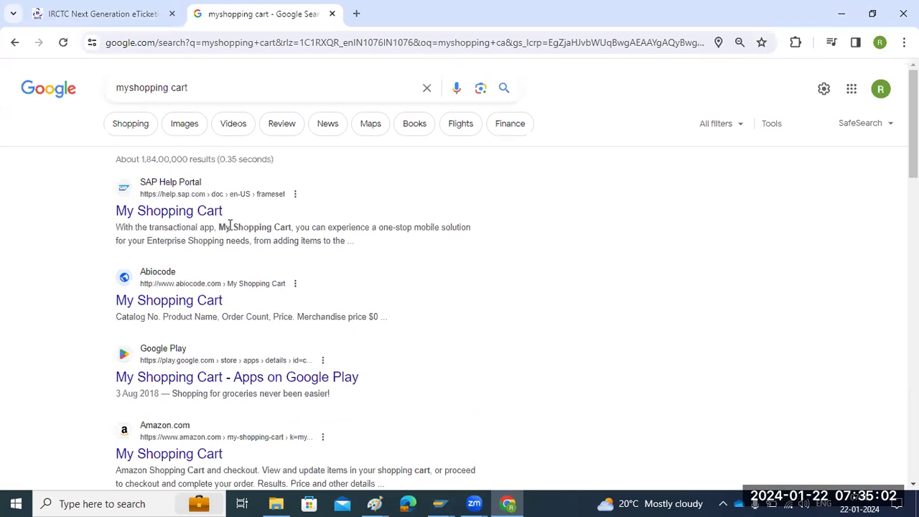
{"action": "left_click", "coordinate": [192, 45]}
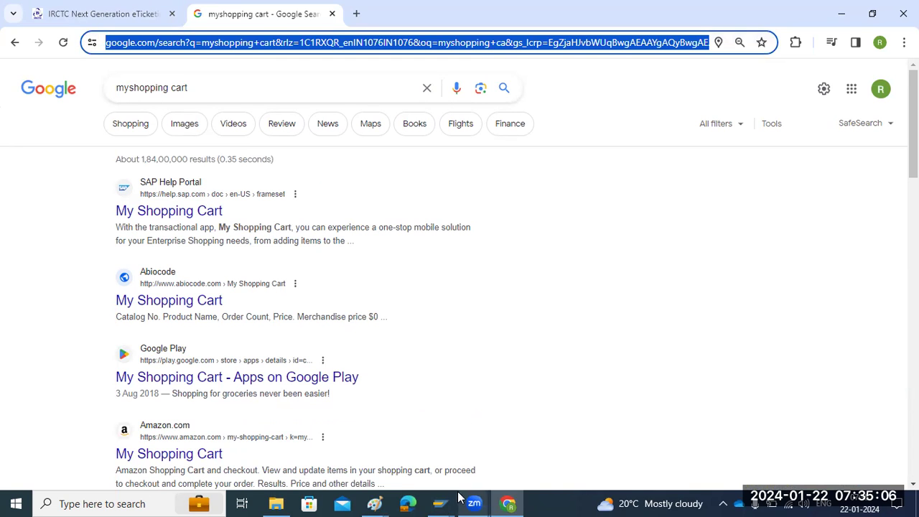
Step: Switch back to SAP and leave the ICM Monitor for the Maintain Services selection screen
{"action": "mouse_move", "coordinate": [449, 501]}
{"action": "left_click", "coordinate": [431, 430]}
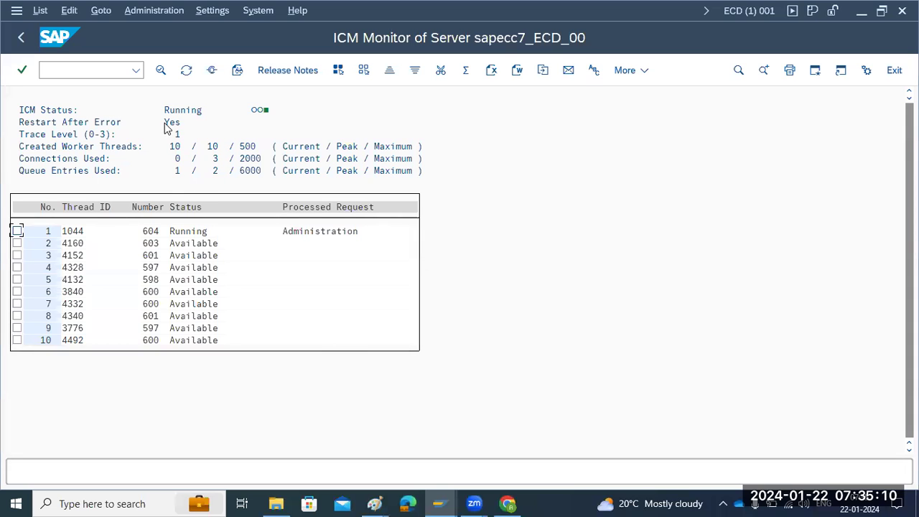
{"action": "left_click", "coordinate": [25, 44]}
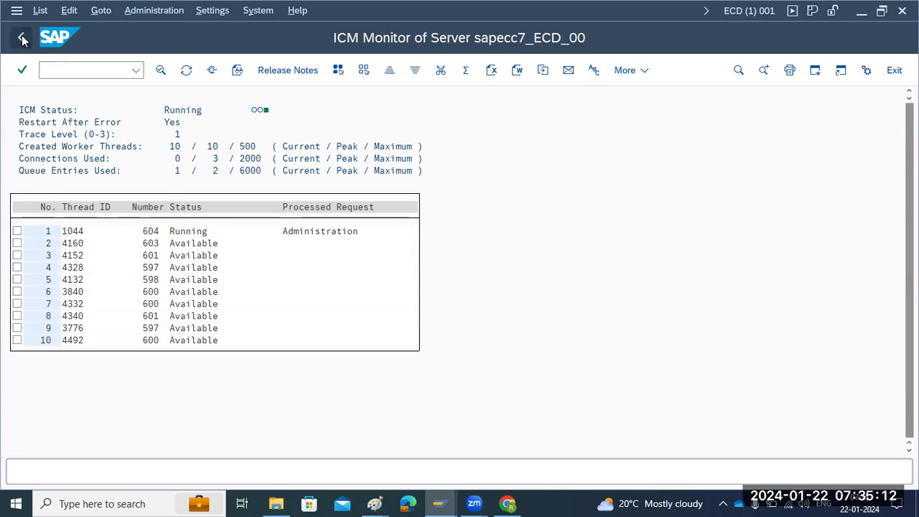
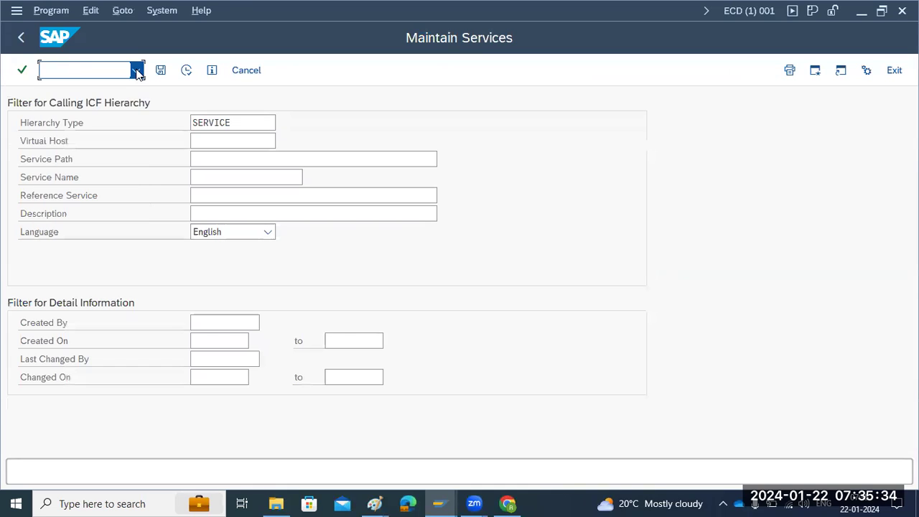
Step: Filter the ICF service hierarchy by the service name webgui and display the matching services
{"action": "left_click", "coordinate": [220, 175]}
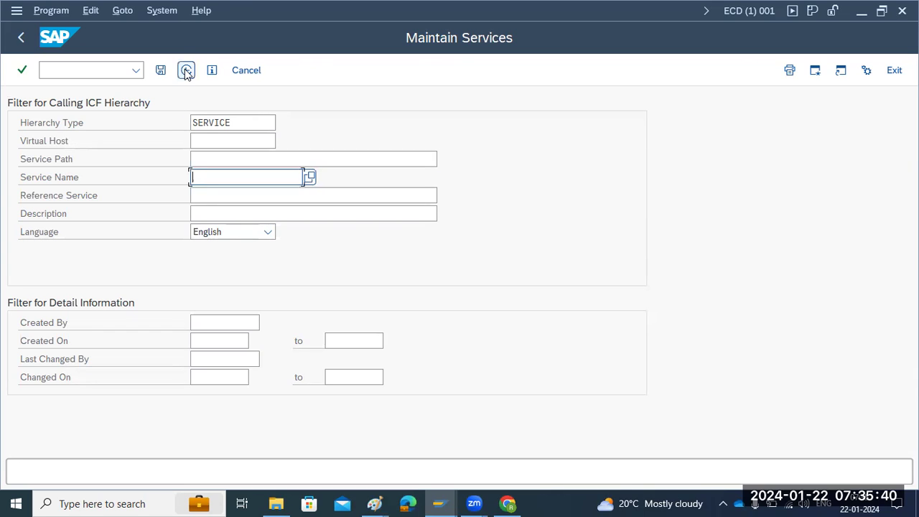
{"action": "type", "text": "webgui"}
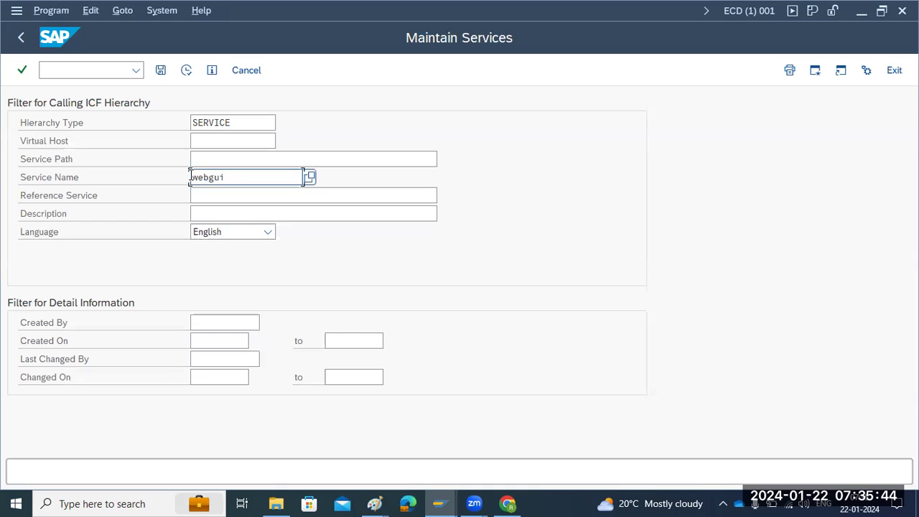
{"action": "left_click", "coordinate": [186, 70]}
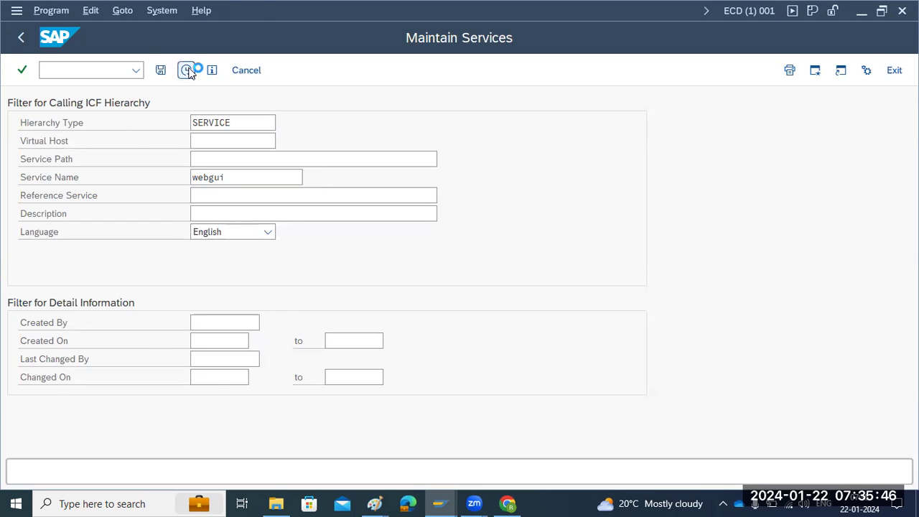
{"action": "scroll", "coordinate": [130, 359], "scroll_direction": "down", "scroll_amount": 1}
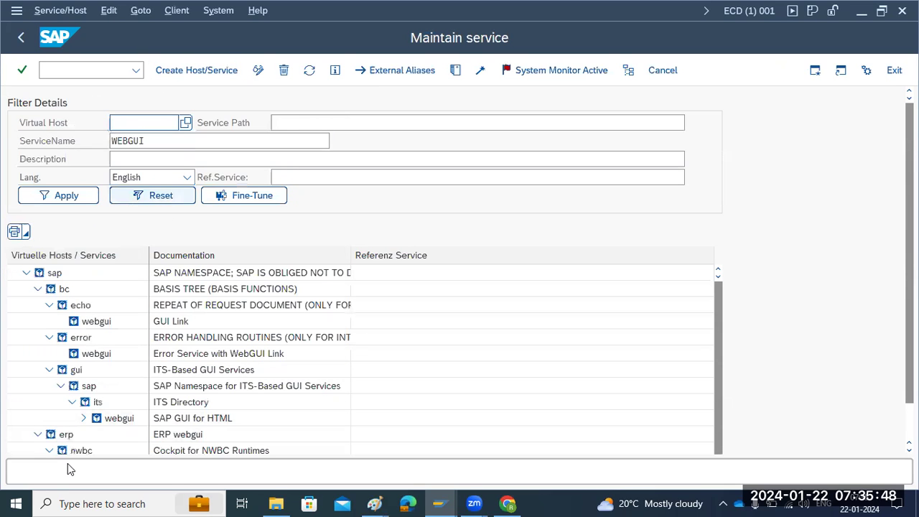
Step: Test the webgui service under sap/bc/gui/sap/its, allow access to its URL, and maximize the Edge window
{"action": "right_click", "coordinate": [107, 420]}
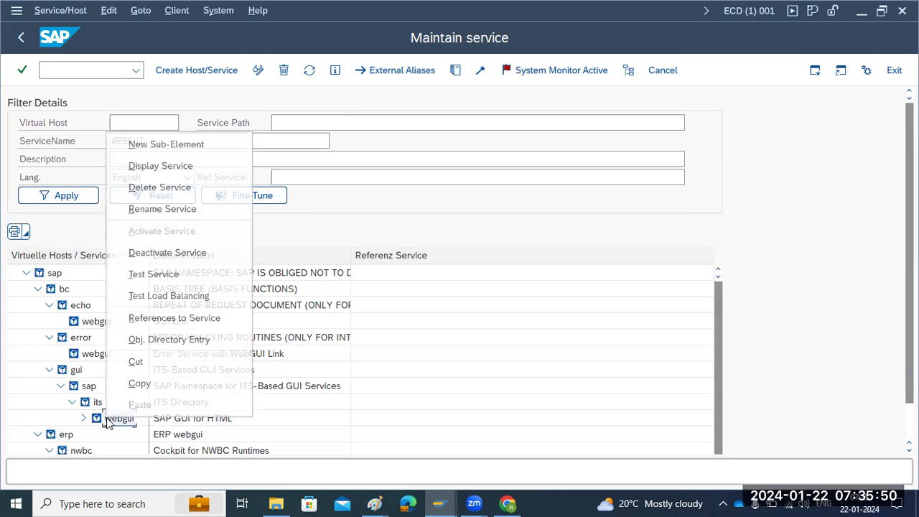
{"action": "left_click", "coordinate": [153, 274]}
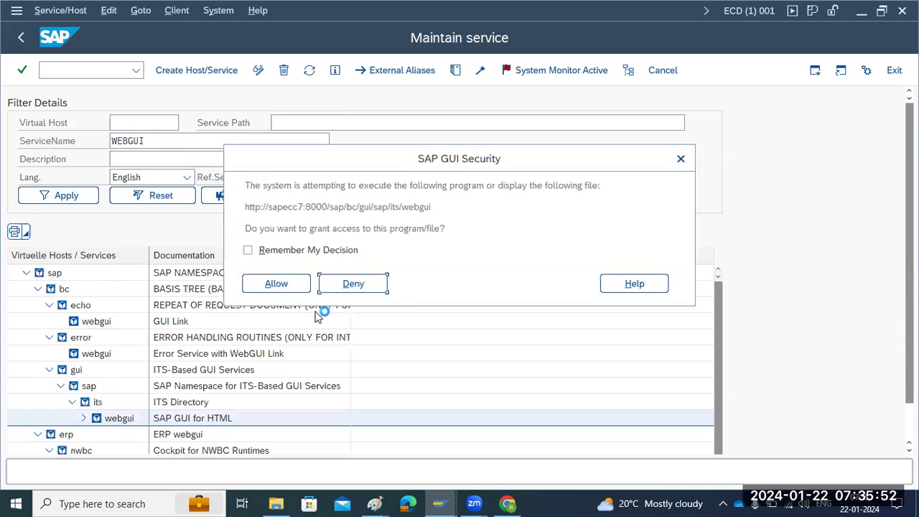
{"action": "left_click", "coordinate": [277, 283]}
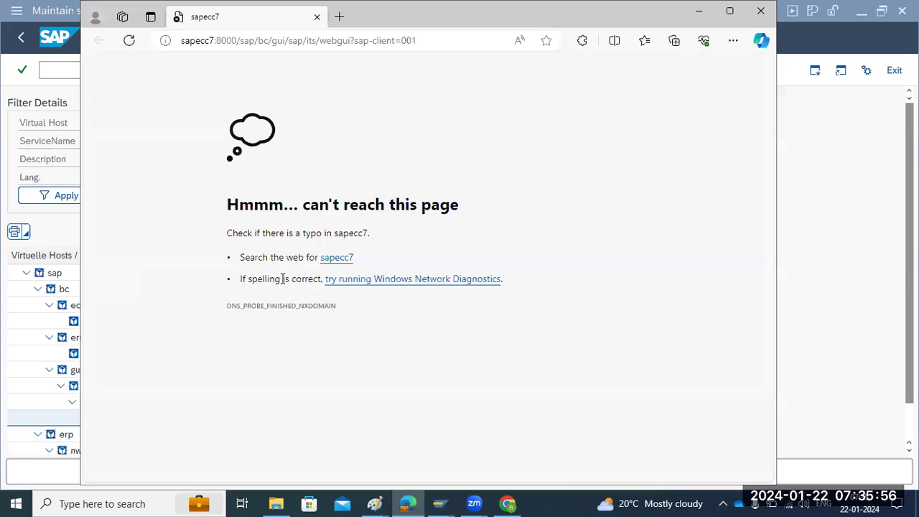
{"action": "left_click", "coordinate": [729, 11]}
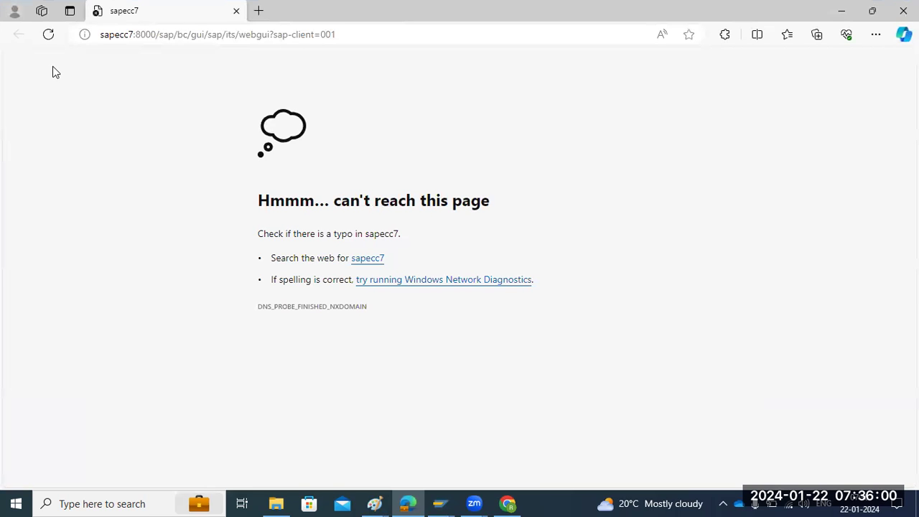
Step: Highlight the host name sapecc7 in the webgui service URL
{"action": "key", "text": "ctrl+l"}
{"action": "key", "text": "shift+Left"}
{"action": "key", "text": "shift+Left"}
{"action": "key", "text": "shift+Left"}
{"action": "key", "text": "shift+Left"}
{"action": "key", "text": "shift+Left"}
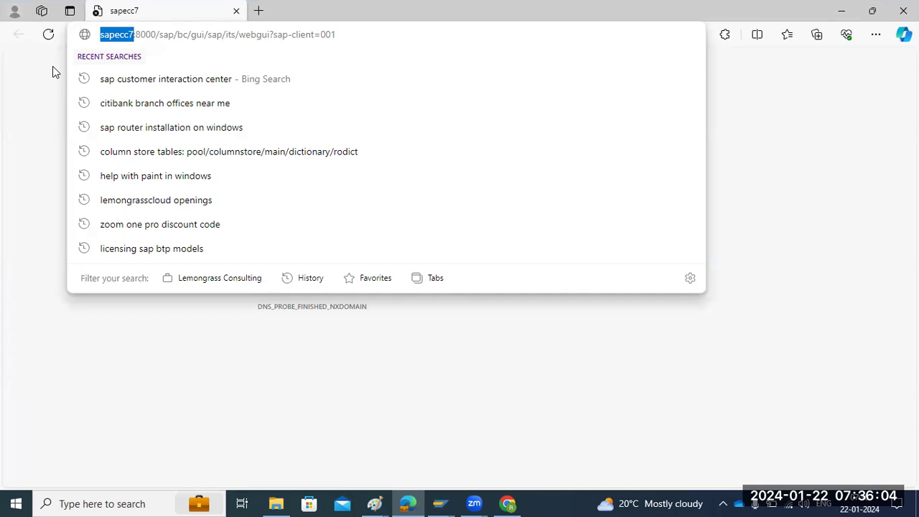
Step: Highlight the path sap/bc/gui/sap/its/webgui?sap-client=001 in the service URL, then clear the selection
{"action": "key", "text": "Right"}
{"action": "key", "text": "Right"}
{"action": "key", "text": "shift+Right"}
{"action": "key", "text": "Right"}
{"action": "key", "text": "Right"}
{"action": "key", "text": "Right"}
{"action": "key", "text": "Right"}
{"action": "key", "text": "shift+Right"}
{"action": "key", "text": "shift+Right"}
{"action": "key", "text": "shift+Right"}
{"action": "key", "text": "shift+Right"}
{"action": "key", "text": "shift+Right"}
{"action": "key", "text": "shift+Right"}
{"action": "key", "text": "shift+Right"}
{"action": "key", "text": "shift+Right"}
{"action": "key", "text": "shift+Right"}
{"action": "key", "text": "shift+Right"}
{"action": "key", "text": "shift+Right"}
{"action": "key", "text": "shift+Right"}
{"action": "key", "text": "shift+Right"}
{"action": "key", "text": "shift+Right"}
{"action": "key", "text": "shift+Right"}
{"action": "key", "text": "shift+Right"}
{"action": "key", "text": "shift+Right"}
{"action": "key", "text": "shift+Right"}
{"action": "key", "text": "shift+Right"}
{"action": "key", "text": "shift+Right"}
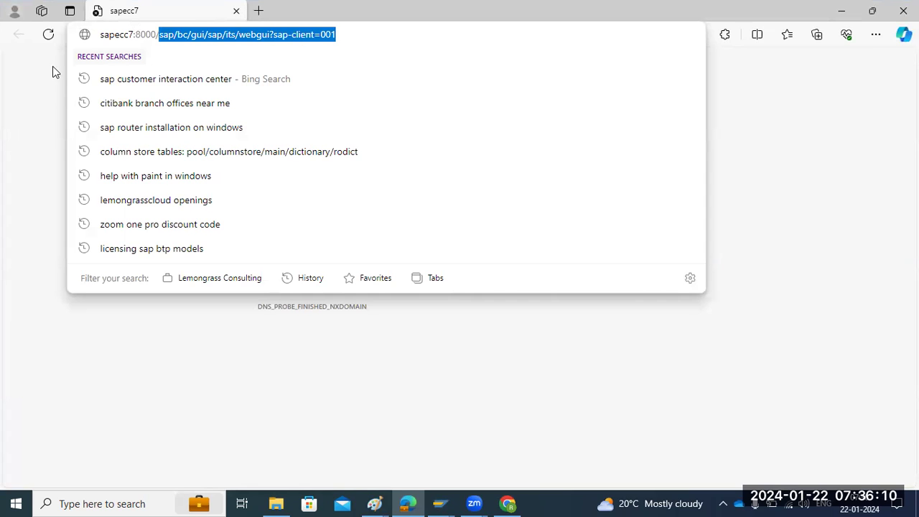
{"action": "left_click", "coordinate": [797, 147]}
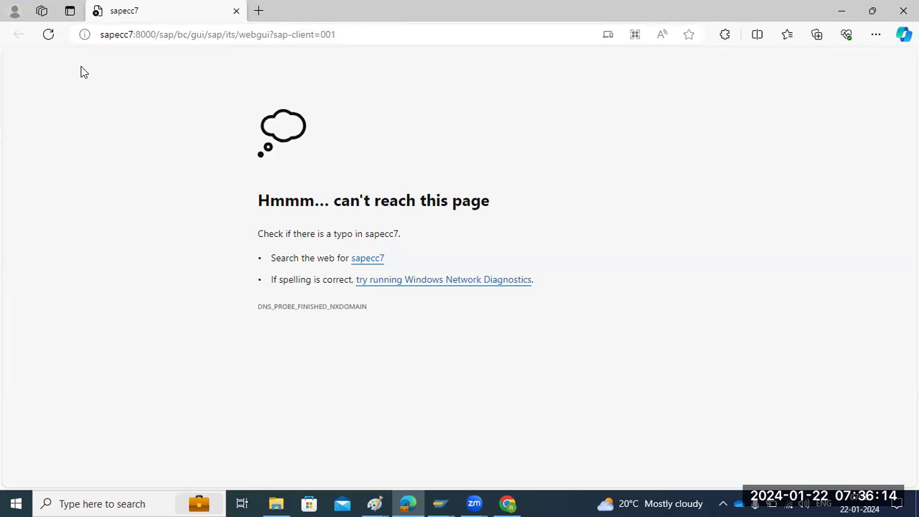
Step: Highlight the host and port part sapecc7:8000 of the service URL
{"action": "key", "text": "ctrl+l"}
{"action": "key", "text": "shift+Left"}
{"action": "key", "text": "shift+Left"}
{"action": "key", "text": "shift+Left"}
{"action": "key", "text": "shift+Left"}
{"action": "key", "text": "shift+Left"}
{"action": "key", "text": "shift+Left"}
{"action": "key", "text": "shift+Left"}
{"action": "key", "text": "shift+Left"}
{"action": "key", "text": "shift+Left"}
{"action": "key", "text": "shift+Left"}
{"action": "key", "text": "shift+Left"}
{"action": "key", "text": "shift+Left"}
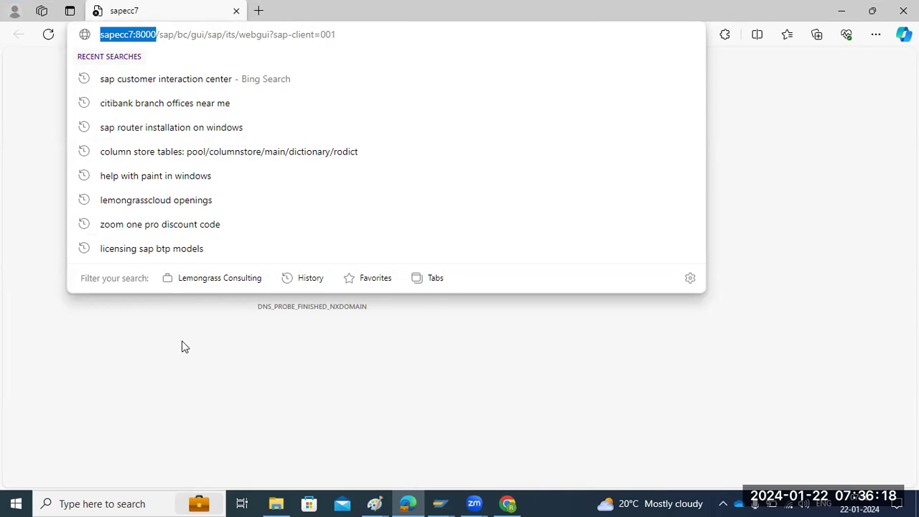
Step: Highlight the error code DNS_PROBE_FINISHED_NXDOMAIN on the webgui page, then close the Edge window
{"action": "left_click", "coordinate": [203, 331]}
{"action": "left_click_drag", "start_coordinate": [251, 306], "coordinate": [383, 314]}
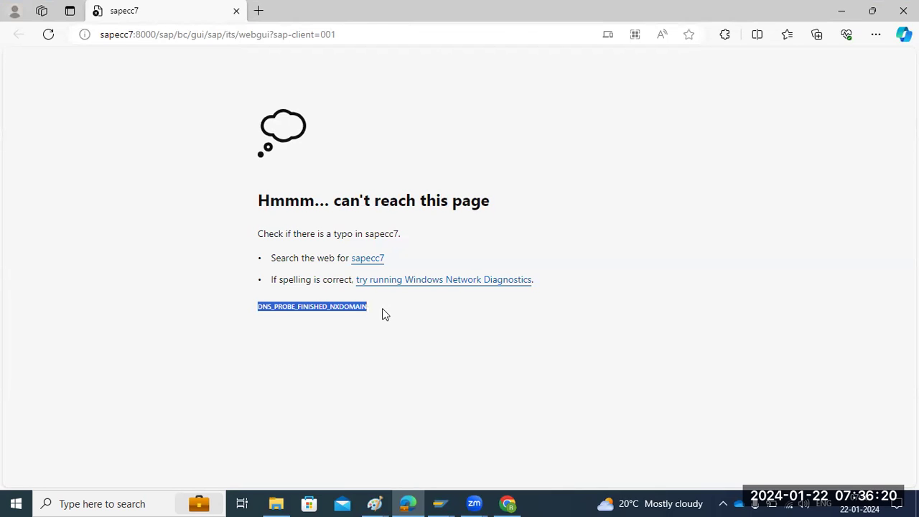
{"action": "left_click", "coordinate": [154, 165]}
{"action": "left_click", "coordinate": [903, 10]}
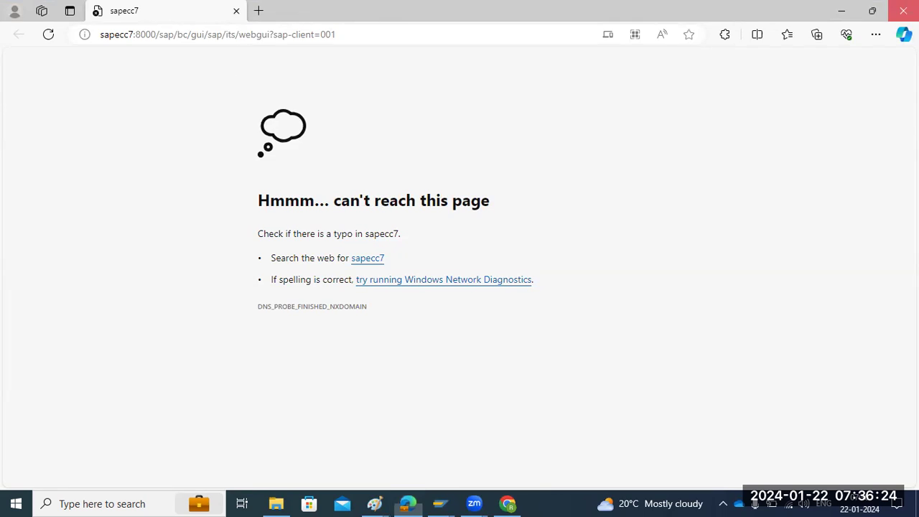
Step: Return to the Maintain Services filter, clear the WEBGUI service name, and display the unfiltered service hierarchy
{"action": "scroll", "coordinate": [43, 368], "scroll_direction": "up", "scroll_amount": 1}
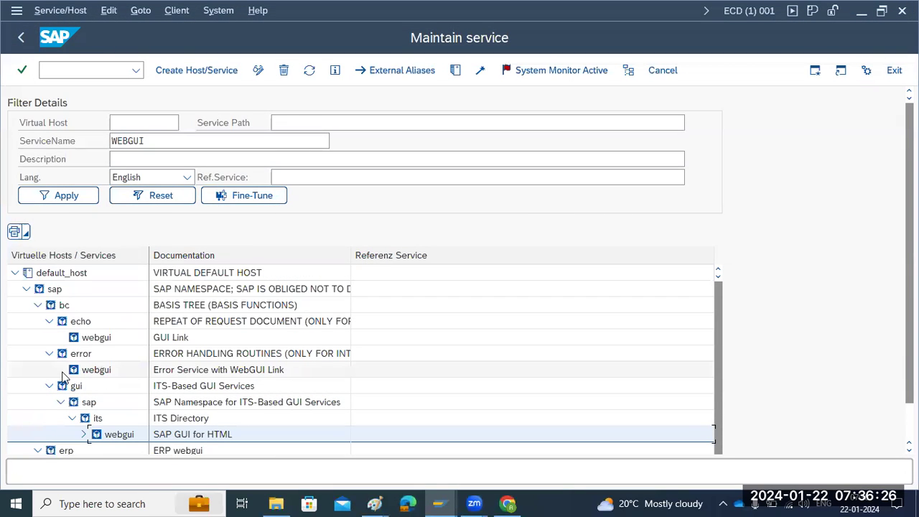
{"action": "scroll", "coordinate": [34, 281], "scroll_direction": "down", "scroll_amount": 1}
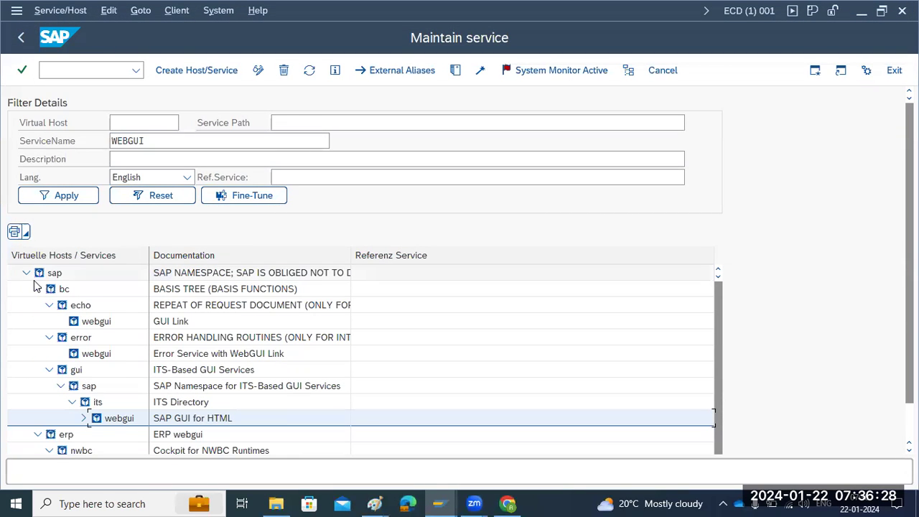
{"action": "left_click", "coordinate": [21, 38]}
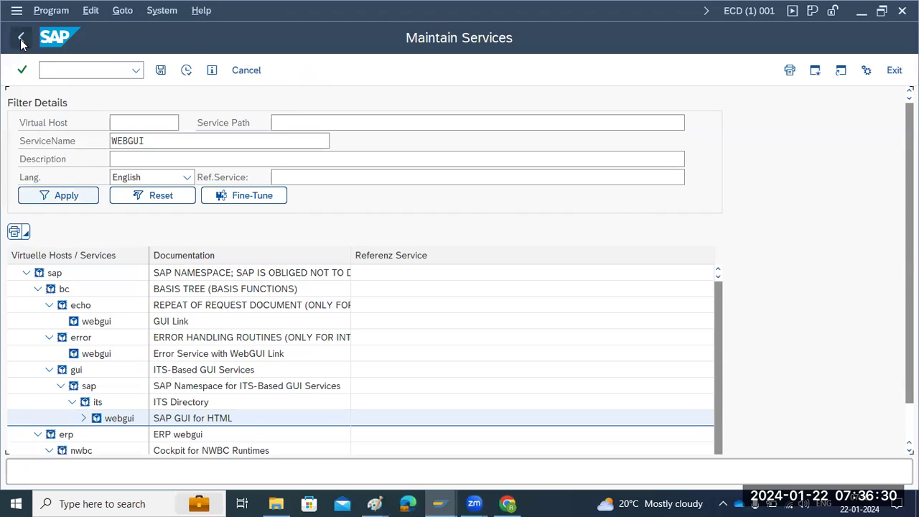
{"action": "left_click", "coordinate": [244, 177]}
{"action": "double_click", "coordinate": [244, 177]}
{"action": "key", "text": "BackSpace"}
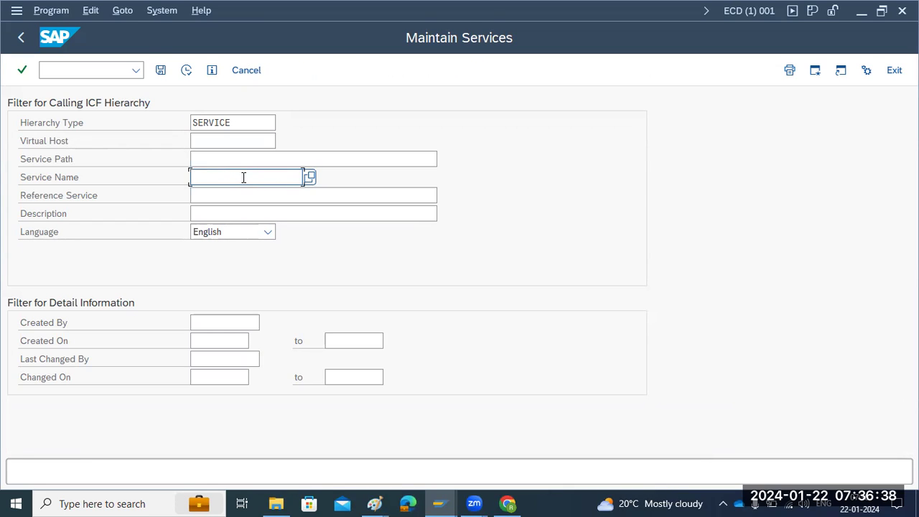
{"action": "left_click", "coordinate": [184, 71]}
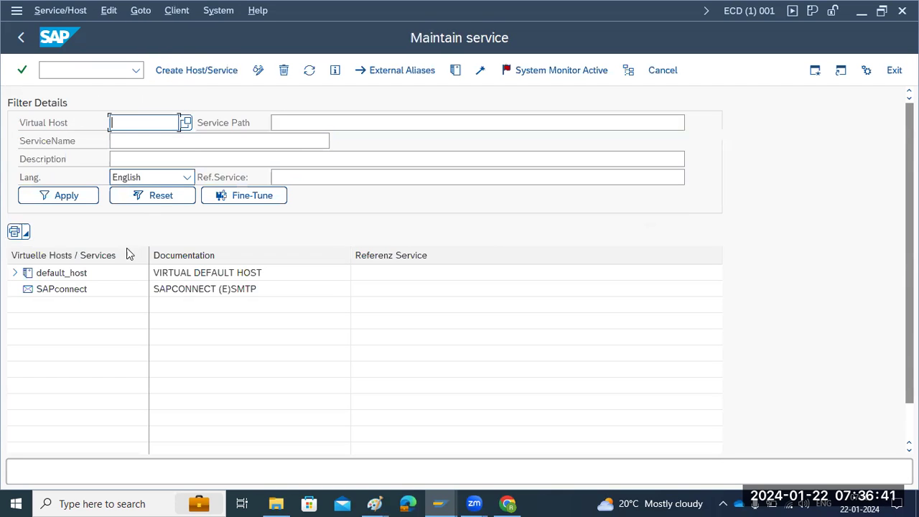
Step: Expand default_host and its sap node, and look through the services listed beneath it
{"action": "left_click", "coordinate": [15, 272]}
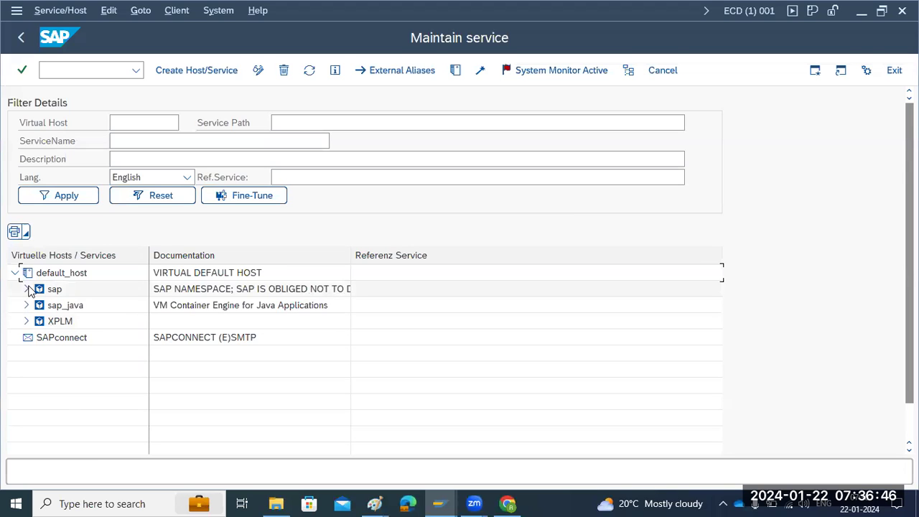
{"action": "left_click", "coordinate": [27, 289]}
{"action": "scroll", "coordinate": [54, 350], "scroll_direction": "down", "scroll_amount": 15}
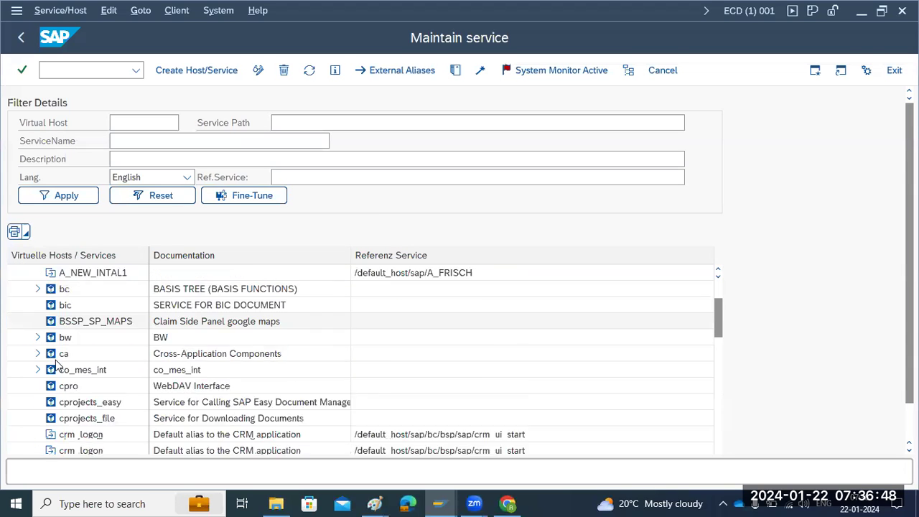
{"action": "scroll", "coordinate": [54, 366], "scroll_direction": "down", "scroll_amount": 5}
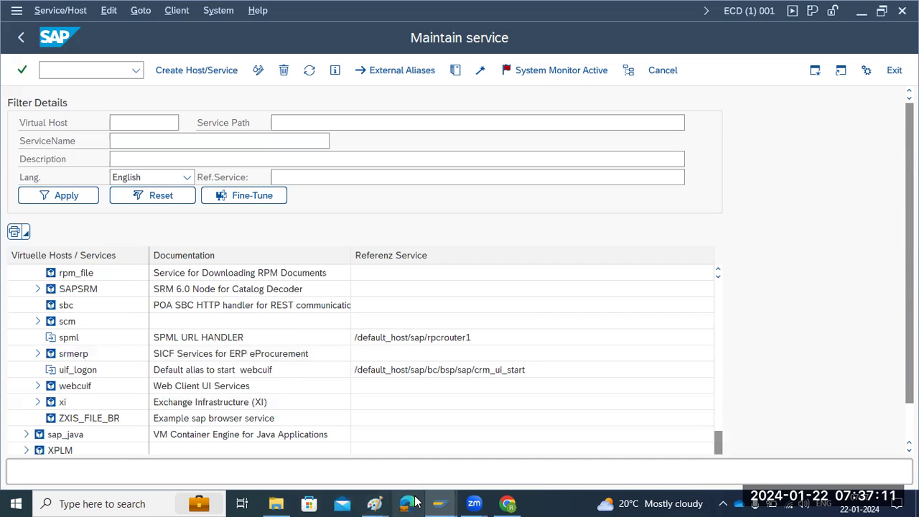
Step: Copy the application server address from the ECC EHP7 connection properties in SAP Logon, then close the properties without changes
{"action": "mouse_move", "coordinate": [439, 504]}
{"action": "left_click", "coordinate": [296, 435]}
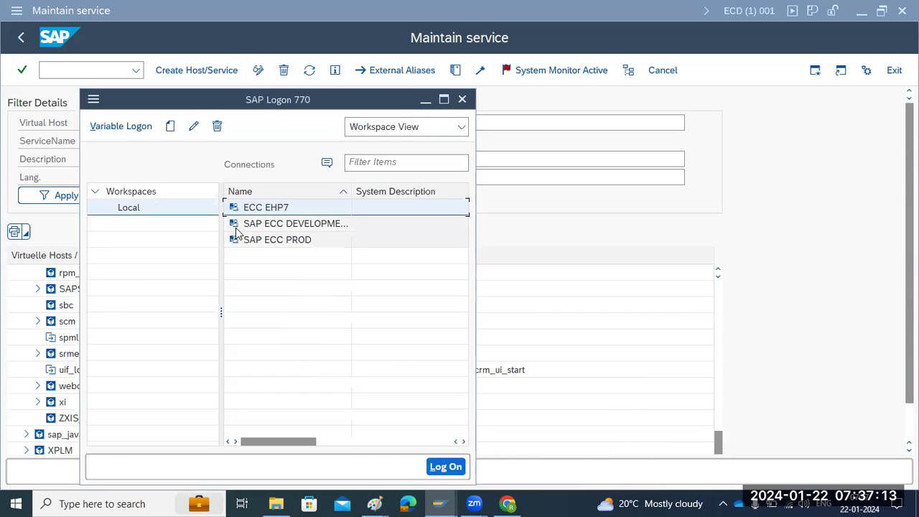
{"action": "left_click", "coordinate": [193, 126]}
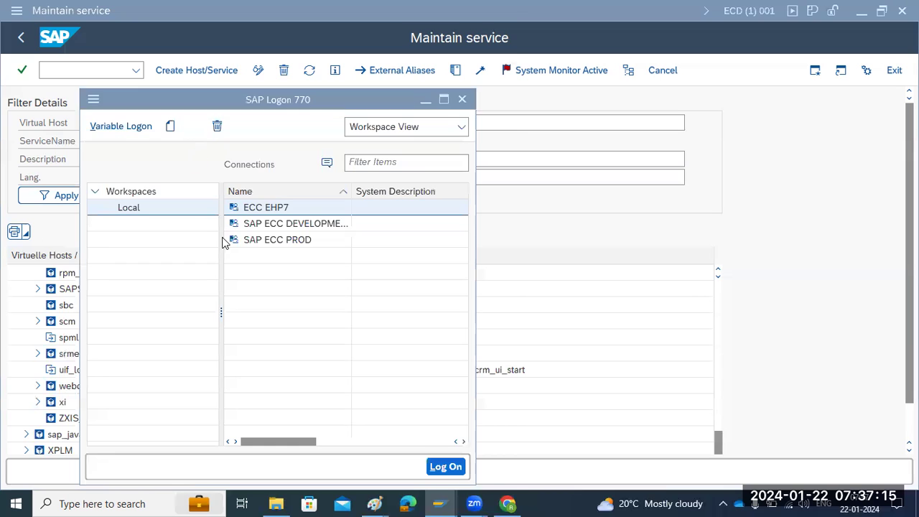
{"action": "left_click", "coordinate": [242, 311]}
{"action": "double_click", "coordinate": [242, 311]}
{"action": "key", "text": "ctrl+c"}
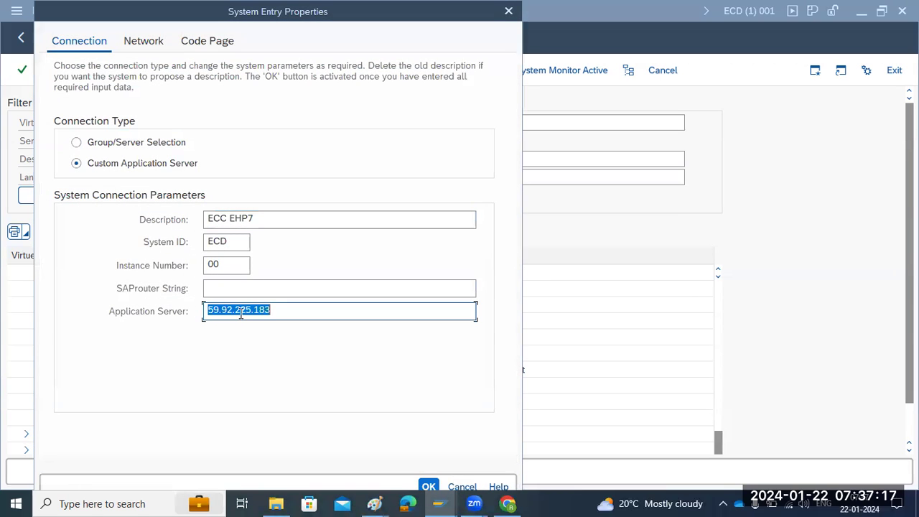
{"action": "left_click", "coordinate": [453, 487]}
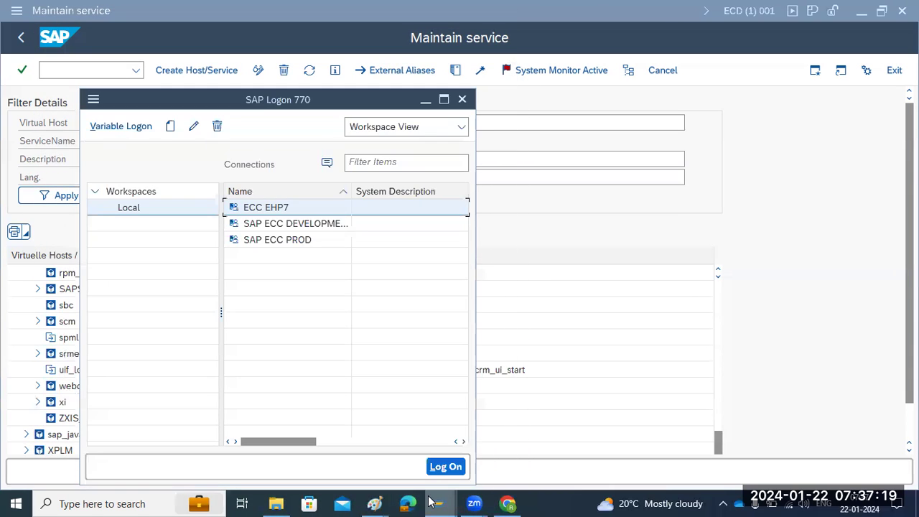
{"action": "left_click", "coordinate": [507, 504]}
{"action": "left_click", "coordinate": [100, 14]}
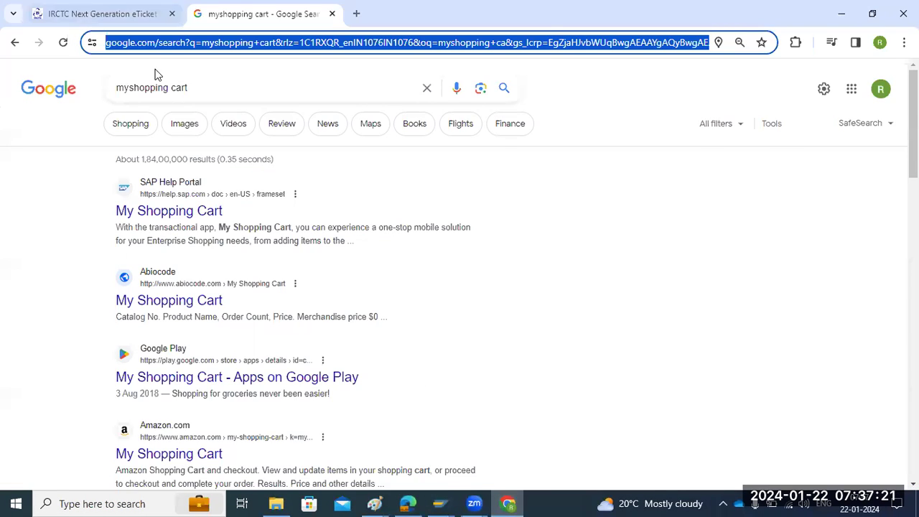
{"action": "mouse_move", "coordinate": [431, 501]}
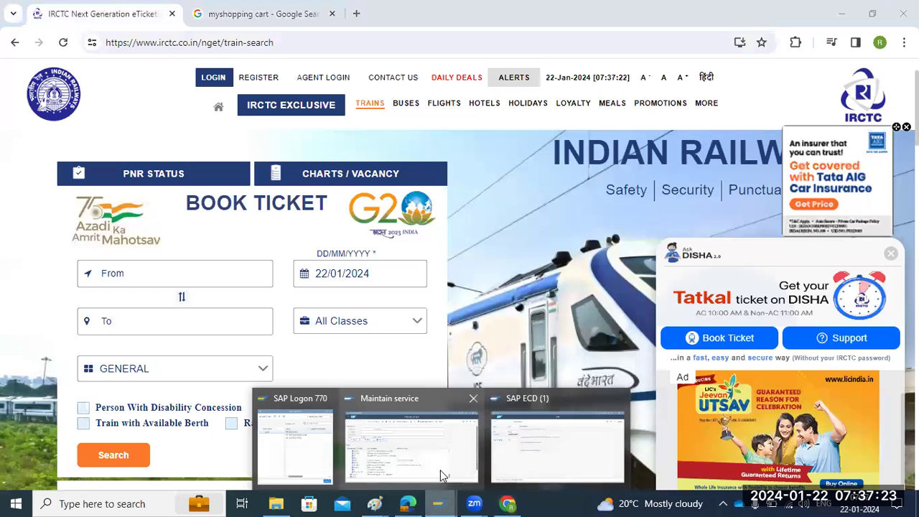
Step: Run transaction /nwebgui from the Maintain service window and allow access to its URL
{"action": "left_click", "coordinate": [463, 442]}
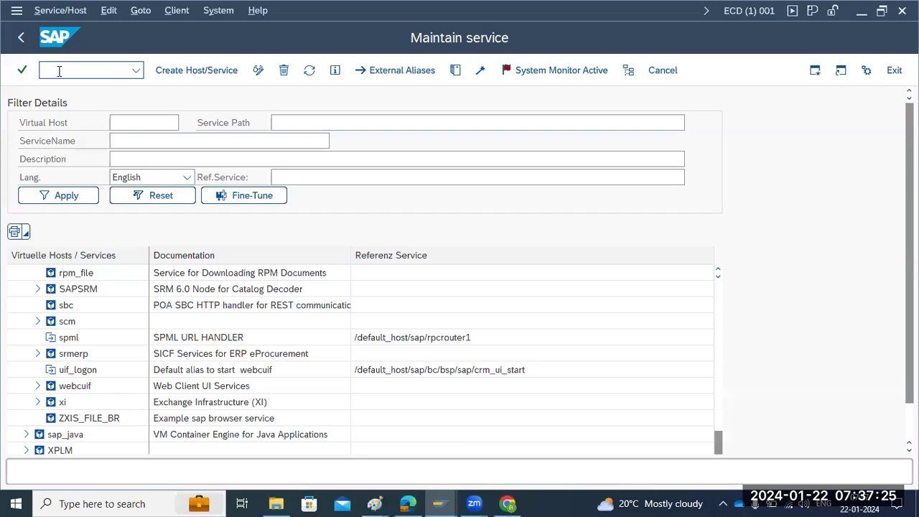
{"action": "type", "text": "/nwebgui"}
{"action": "key", "text": "Return"}
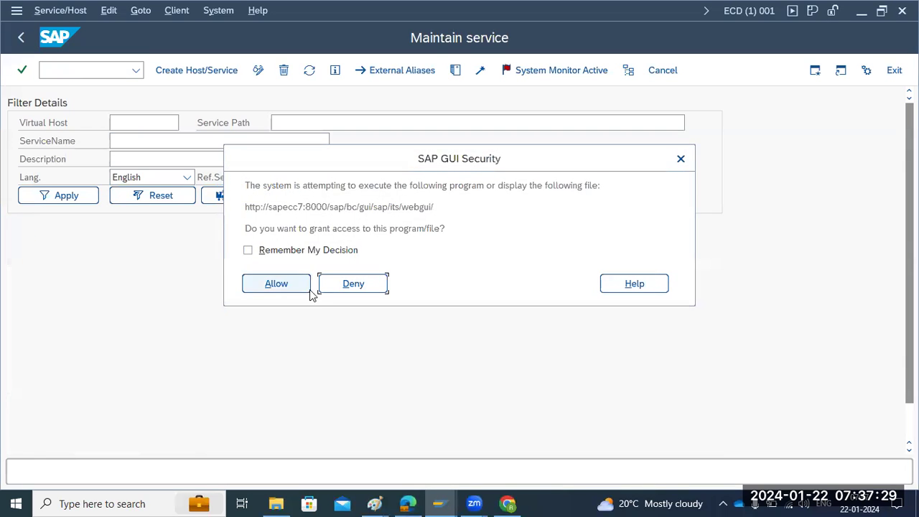
{"action": "left_click", "coordinate": [299, 288]}
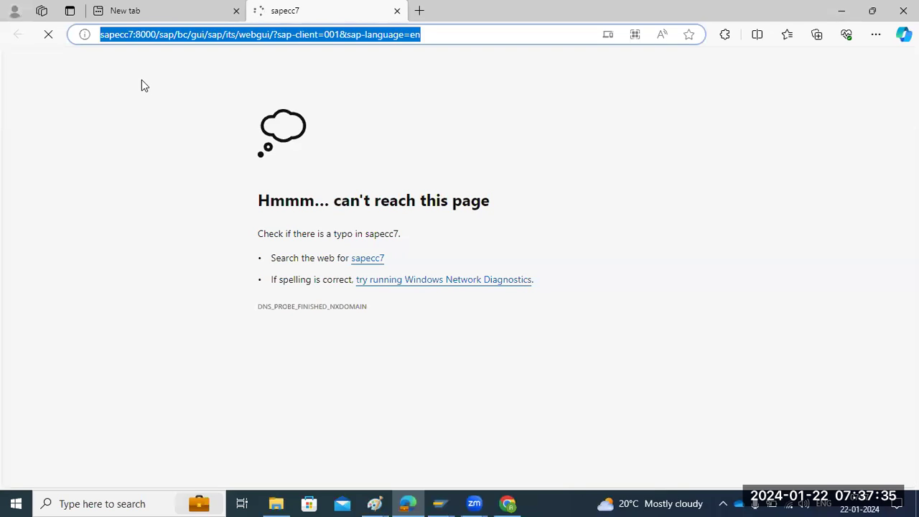
Step: Replace the host name sapecc7 in the webgui URL with the copied address 59.92.225.183 and load the page
{"action": "key", "text": "ctrl+Left"}
{"action": "key", "text": "ctrl+shift+Right"}
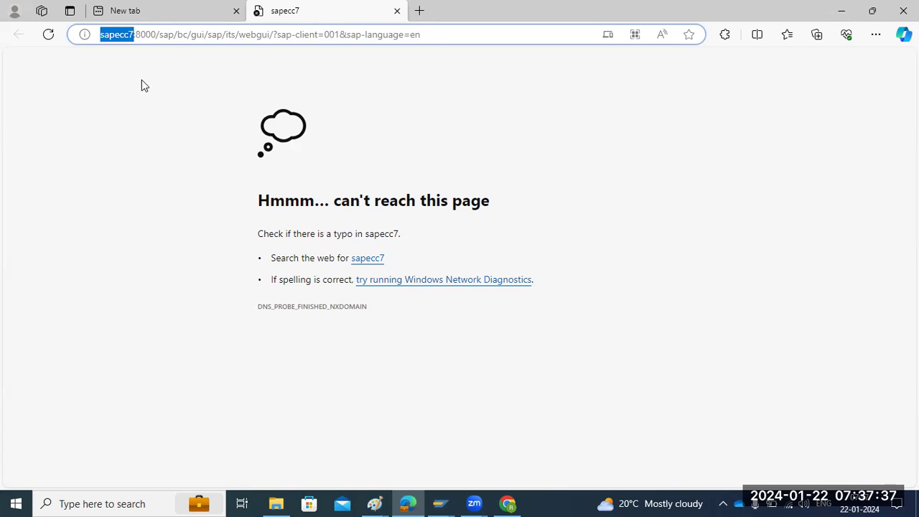
{"action": "key", "text": "ctrl+v"}
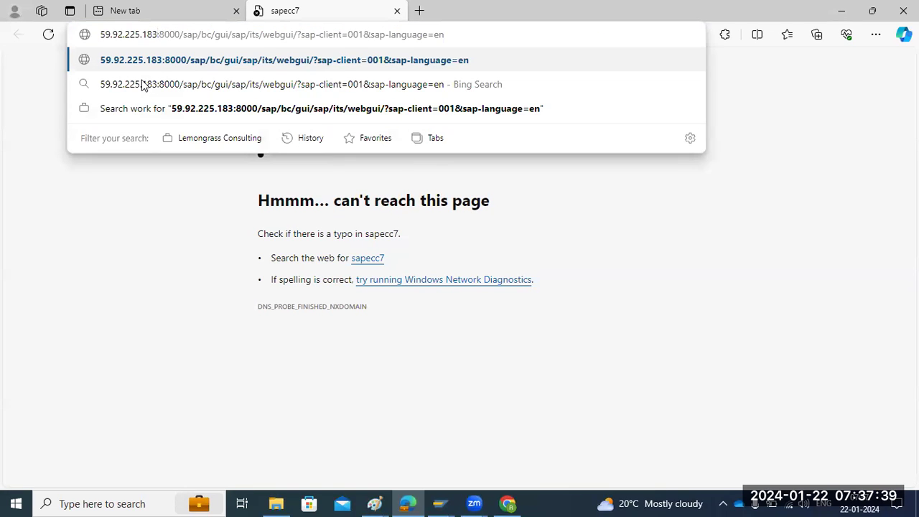
{"action": "key", "text": "Return"}
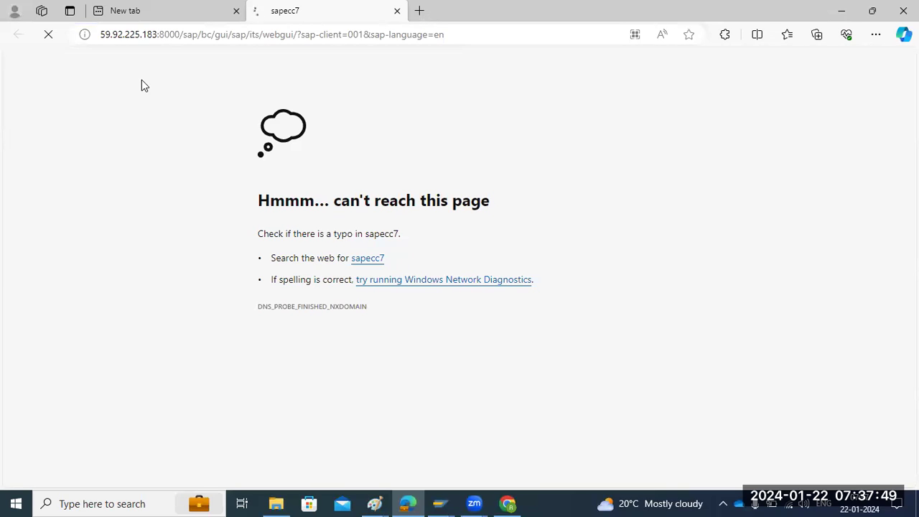
{"action": "key", "text": "ctrl+l"}
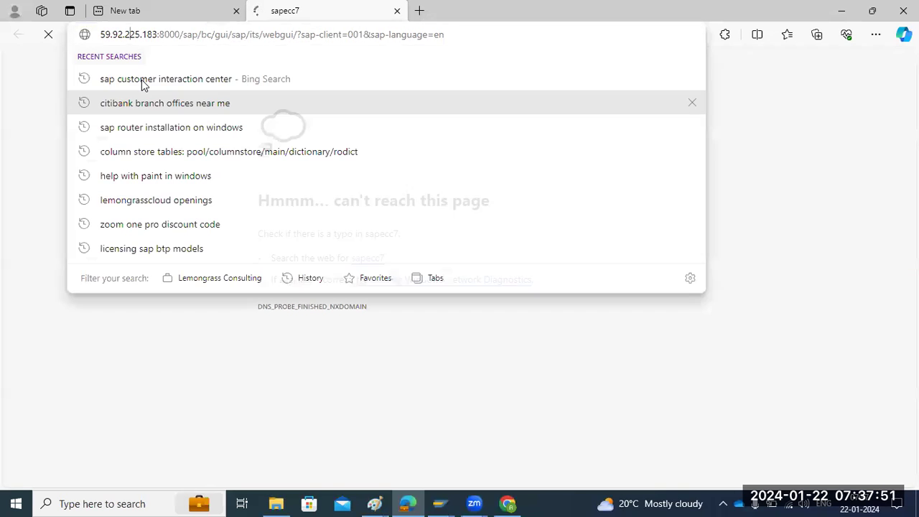
{"action": "key", "text": "Home"}
{"action": "key", "text": "Right"}
{"action": "key", "text": "Right"}
{"action": "key", "text": "Right"}
{"action": "key", "text": "Right"}
{"action": "key", "text": "Right"}
{"action": "key", "text": "Right"}
{"action": "key", "text": "Right"}
{"action": "key", "text": "Right"}
{"action": "key", "text": "Right"}
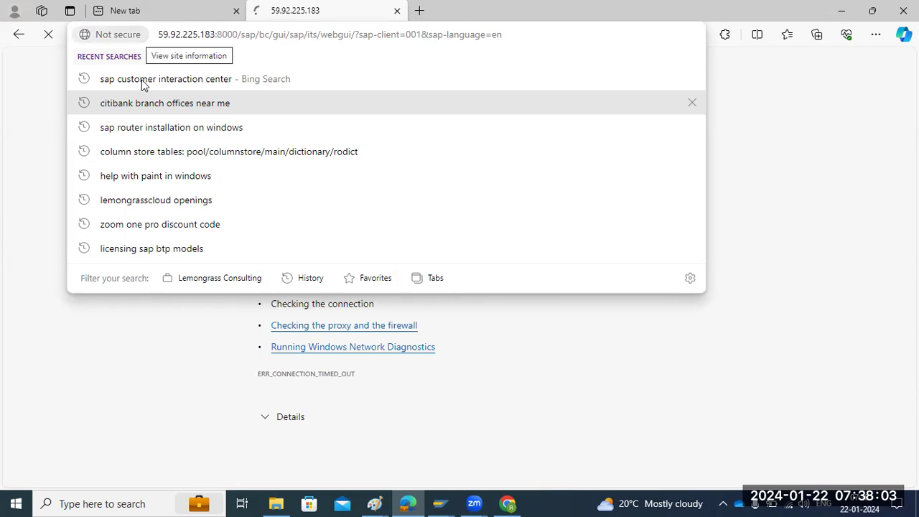
{"action": "type", "text": "http:"}
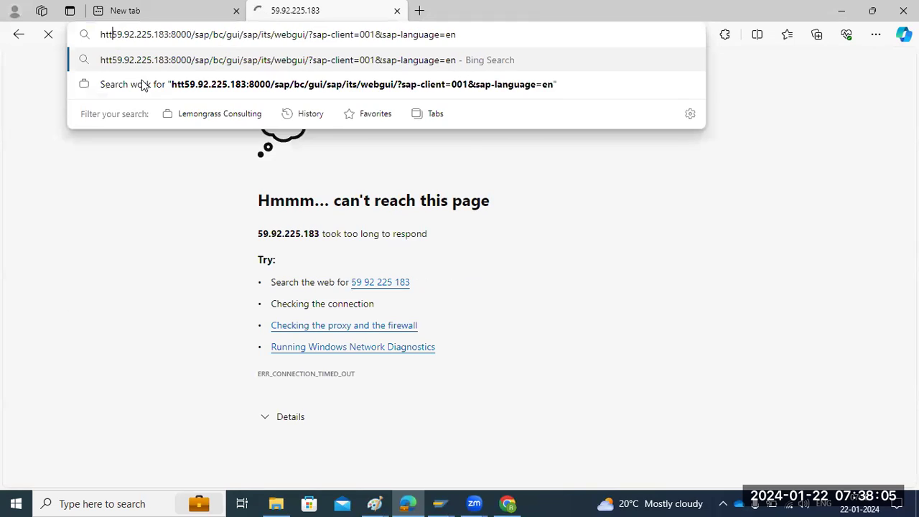
{"action": "type", "text": "//"}
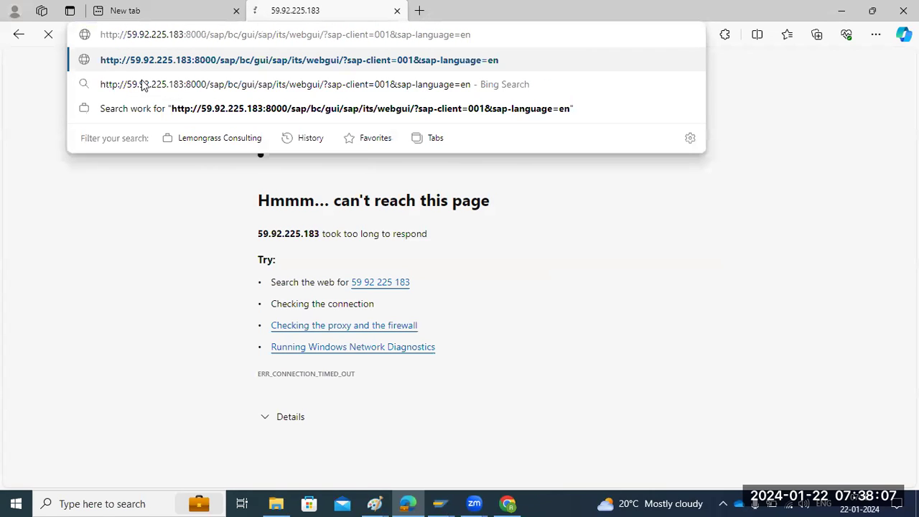
{"action": "key", "text": "Return"}
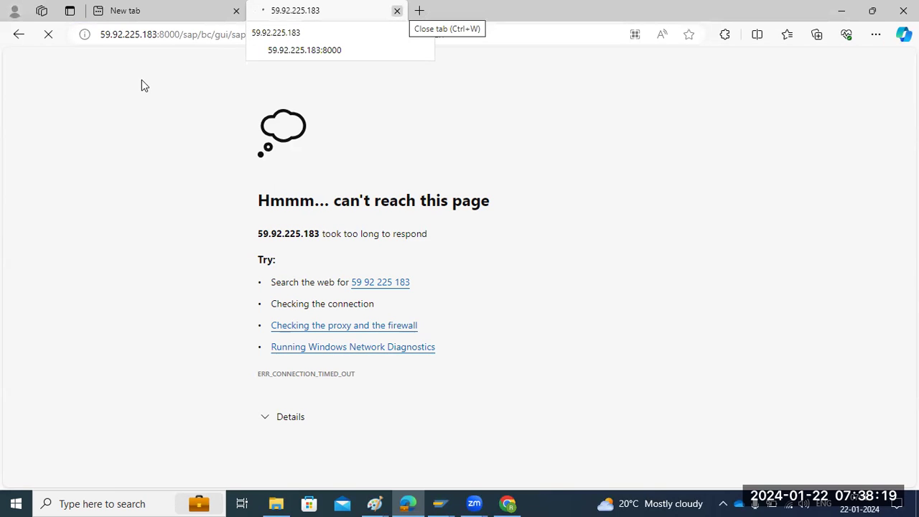
{"action": "key", "text": "ctrl+w"}
Step: Switch back to SAP Easy Access, start SICF, and display the service hierarchy without a service name filter
{"action": "left_click", "coordinate": [508, 503]}
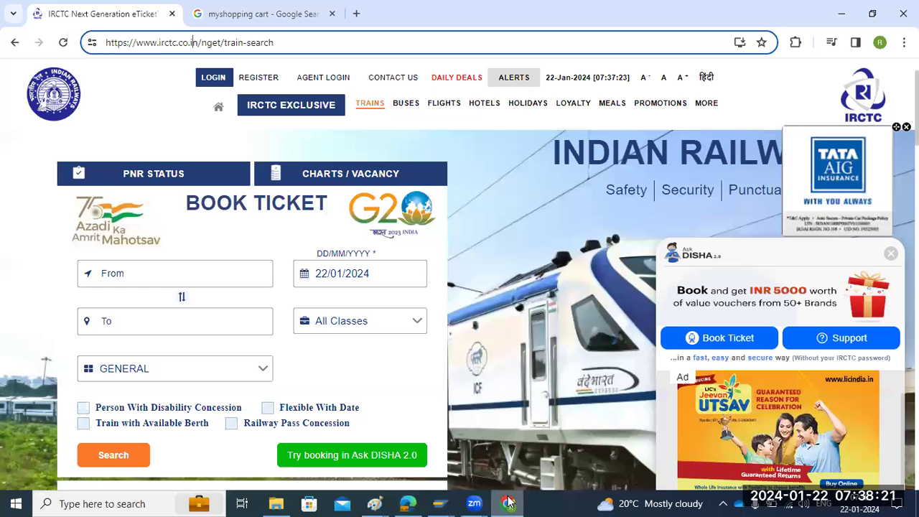
{"action": "left_click", "coordinate": [441, 502]}
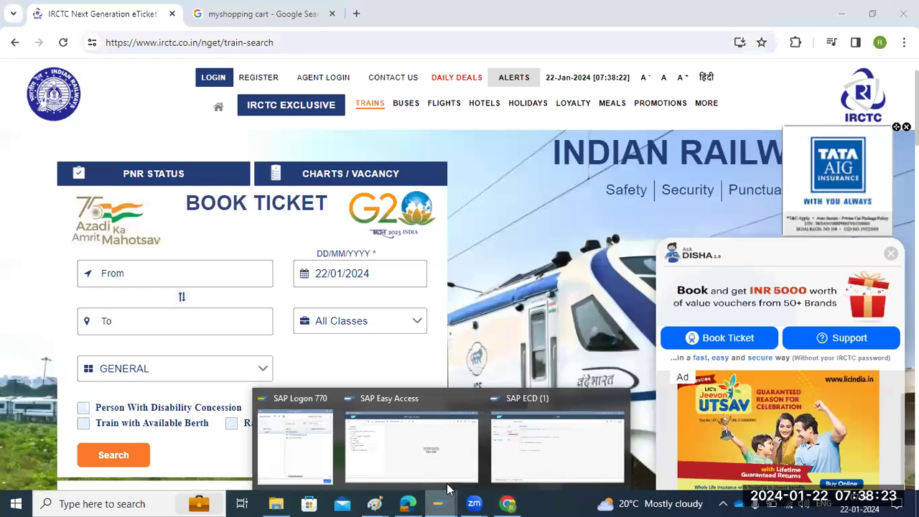
{"action": "left_click", "coordinate": [403, 441]}
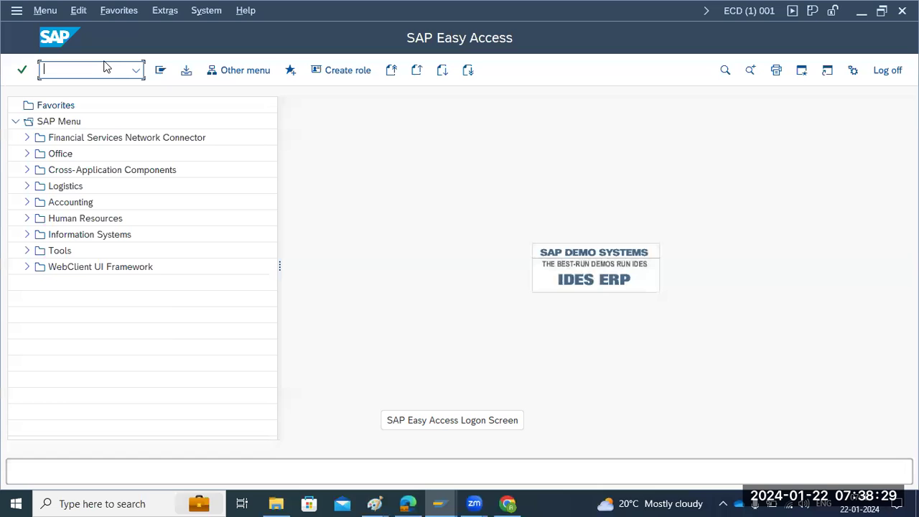
{"action": "type", "text": "icf"}
{"action": "key", "text": "Return"}
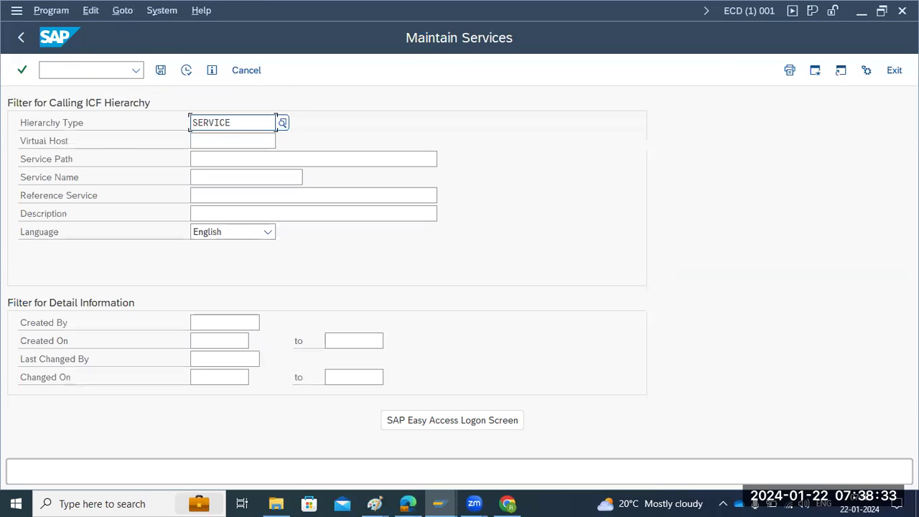
{"action": "left_click", "coordinate": [186, 70]}
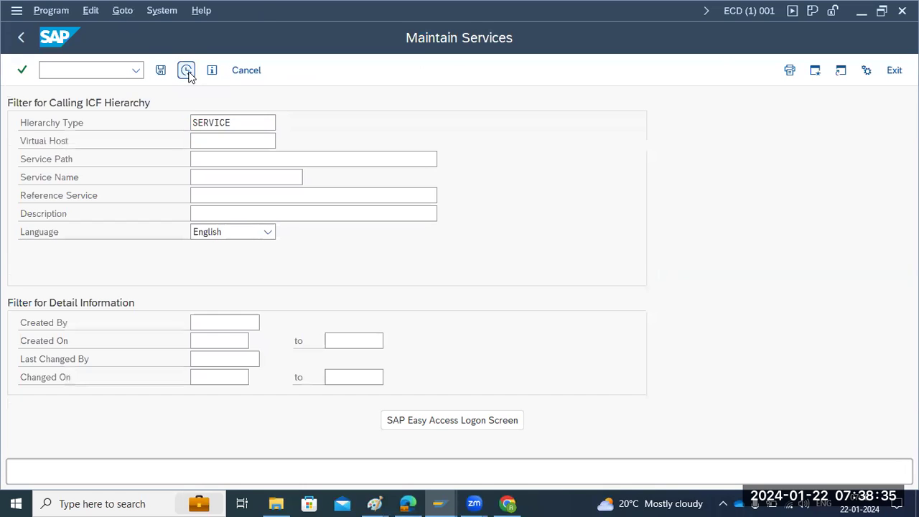
Step: Expand default_host, its sap node and the bw node in the service hierarchy
{"action": "left_click", "coordinate": [15, 273]}
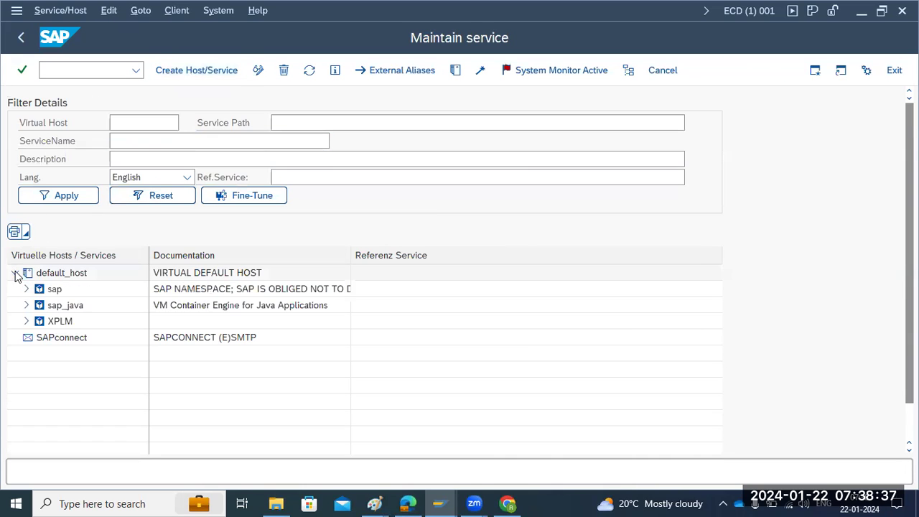
{"action": "left_click", "coordinate": [26, 289]}
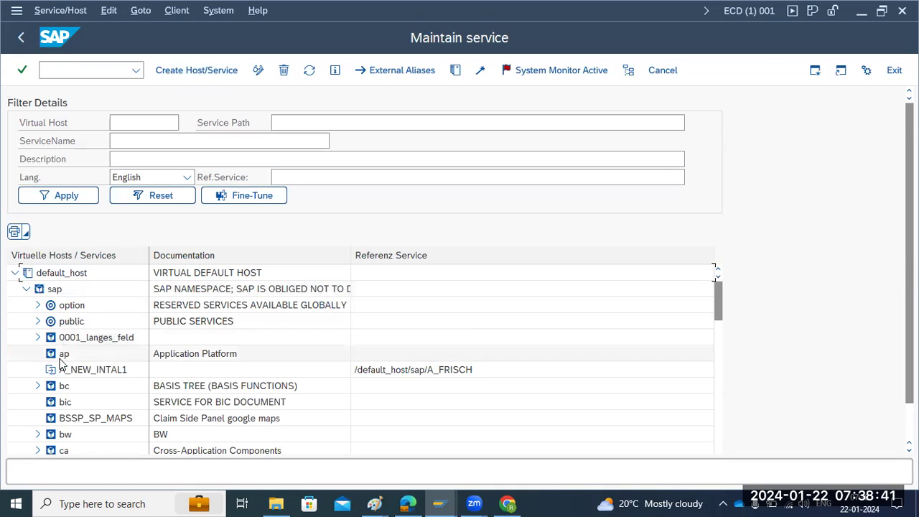
{"action": "right_click", "coordinate": [58, 407]}
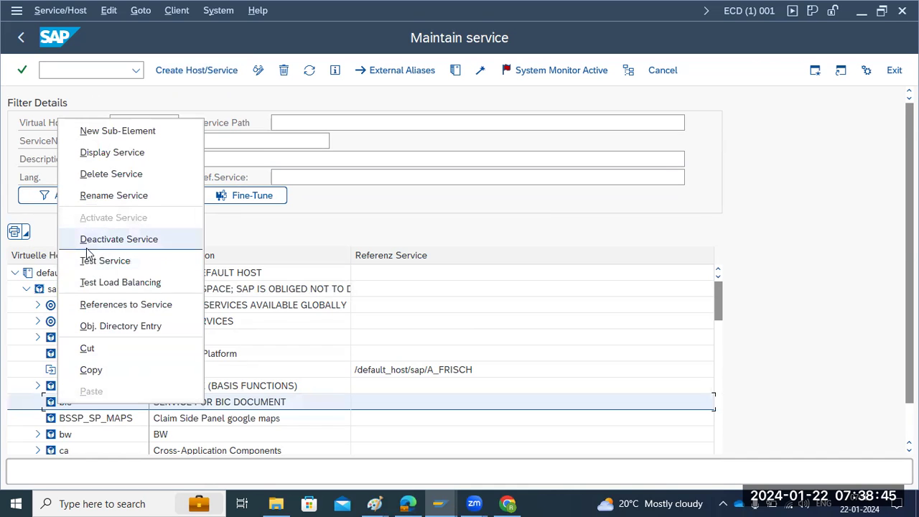
{"action": "left_click", "coordinate": [39, 426]}
{"action": "left_click", "coordinate": [38, 434]}
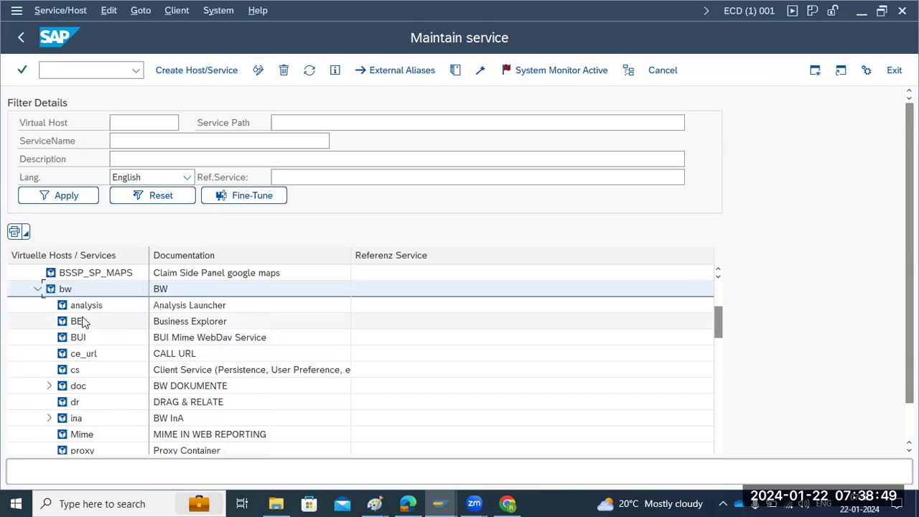
Step: Run a service test on the analysis service under bw to view its URL, and dismiss the access request
{"action": "left_click", "coordinate": [85, 309]}
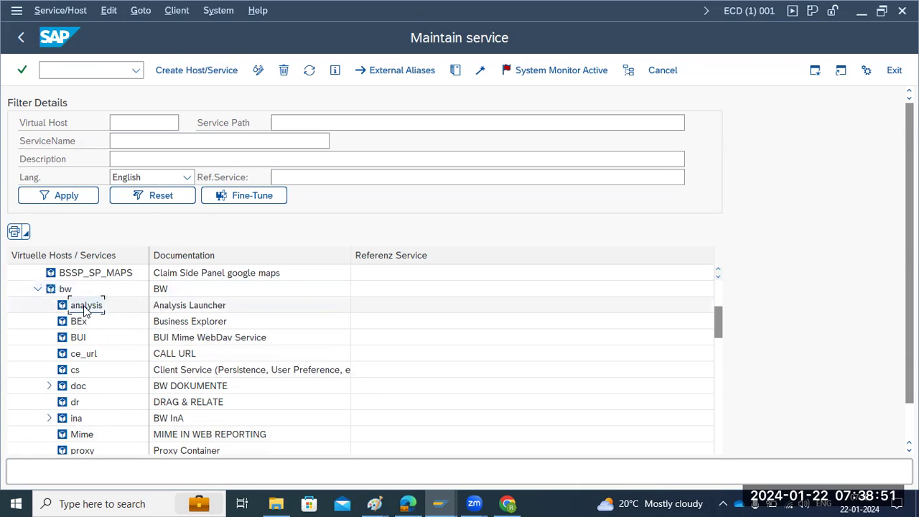
{"action": "right_click", "coordinate": [84, 309]}
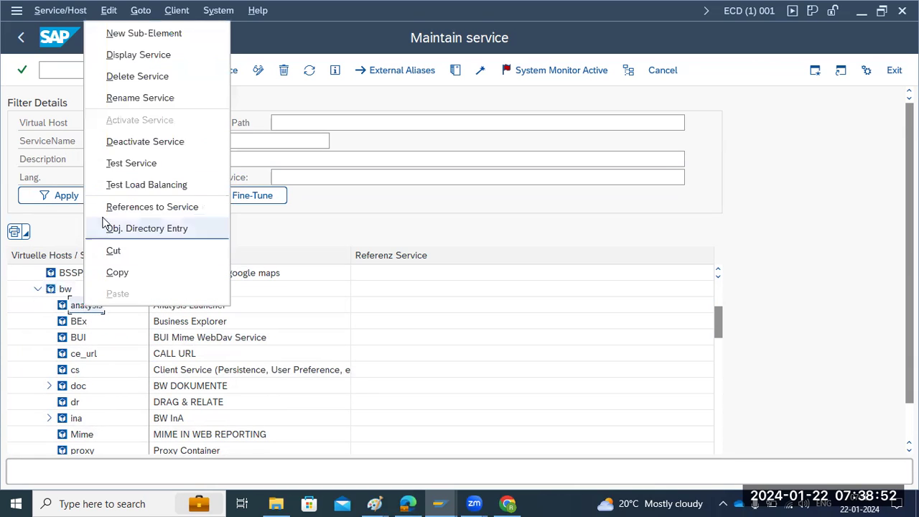
{"action": "left_click", "coordinate": [115, 163]}
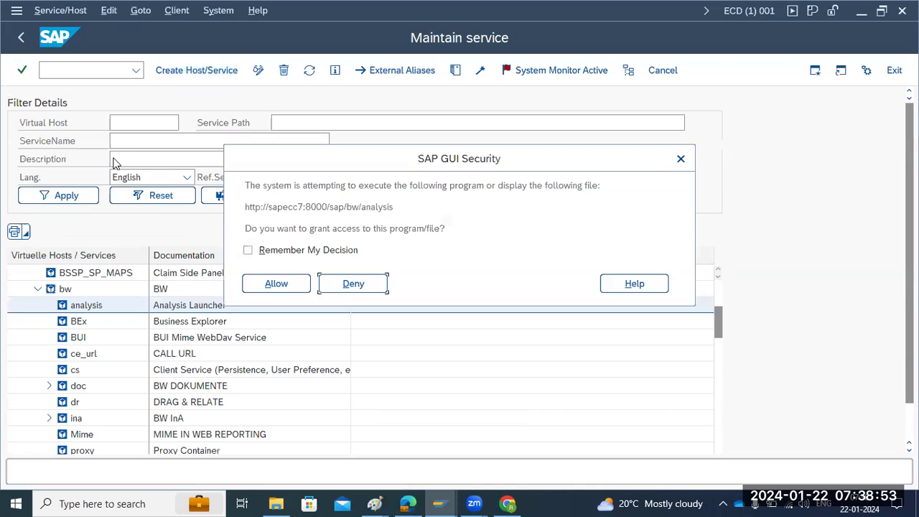
{"action": "left_click", "coordinate": [681, 158]}
Step: View the actions available for the crm_logon alias under sap without running any of them
{"action": "scroll", "coordinate": [62, 385], "scroll_direction": "down", "scroll_amount": 3}
{"action": "scroll", "coordinate": [62, 385], "scroll_direction": "down", "scroll_amount": 5}
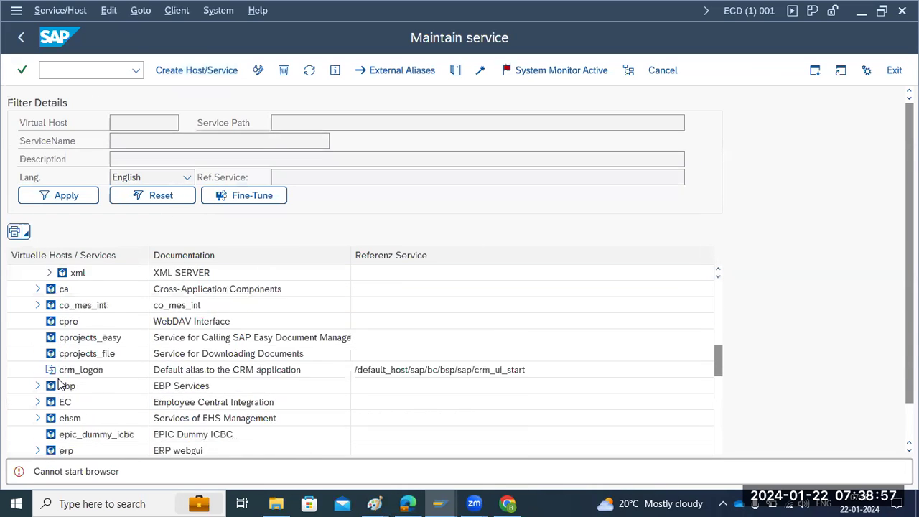
{"action": "right_click", "coordinate": [69, 290]}
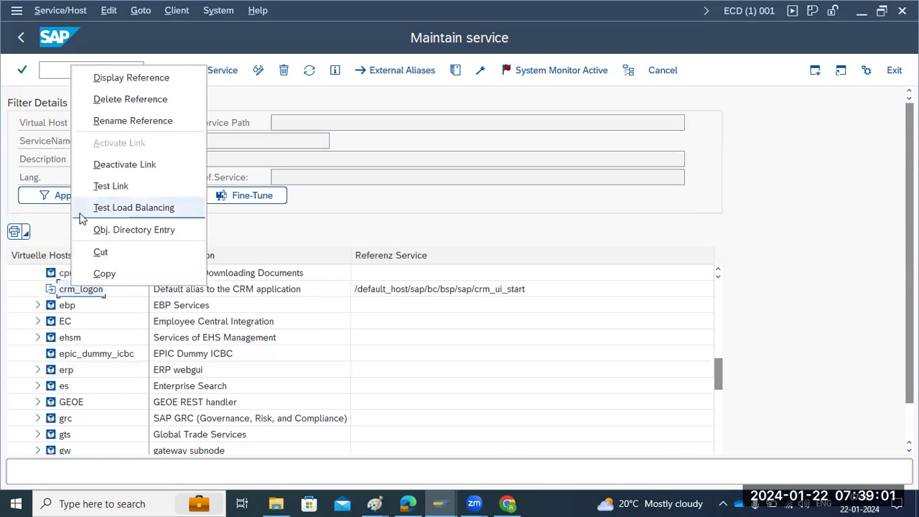
{"action": "left_click", "coordinate": [493, 231]}
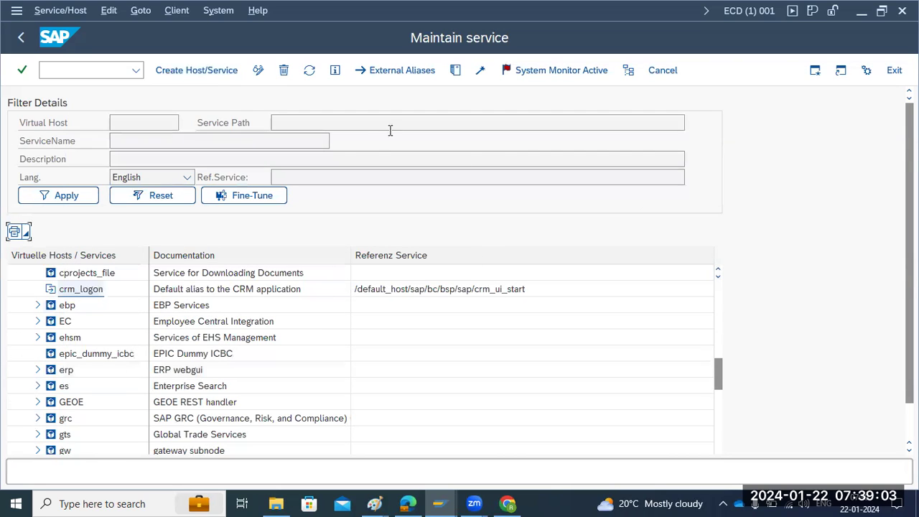
{"action": "key", "text": "alt+y"}
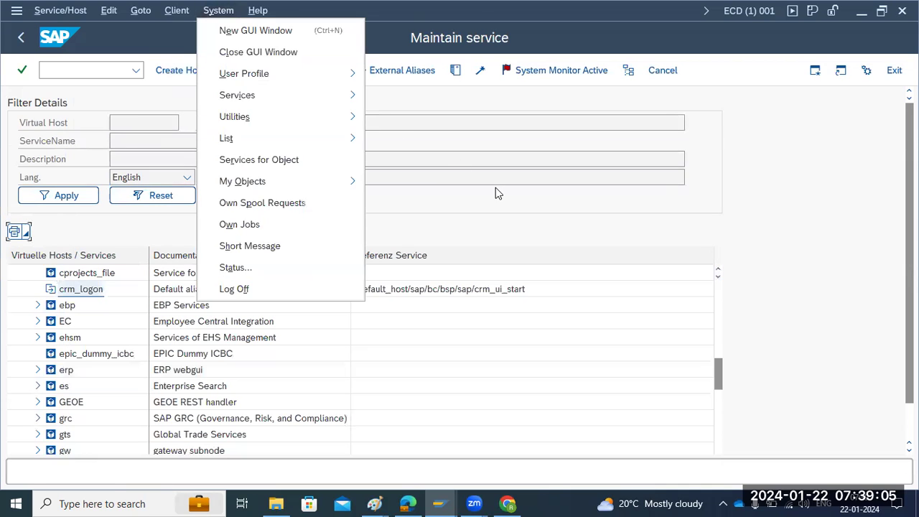
{"action": "key", "text": "Escape"}
Step: Look through the remaining services under the sap node and return to the start of the hierarchy
{"action": "scroll", "coordinate": [25, 391], "scroll_direction": "down", "scroll_amount": 10}
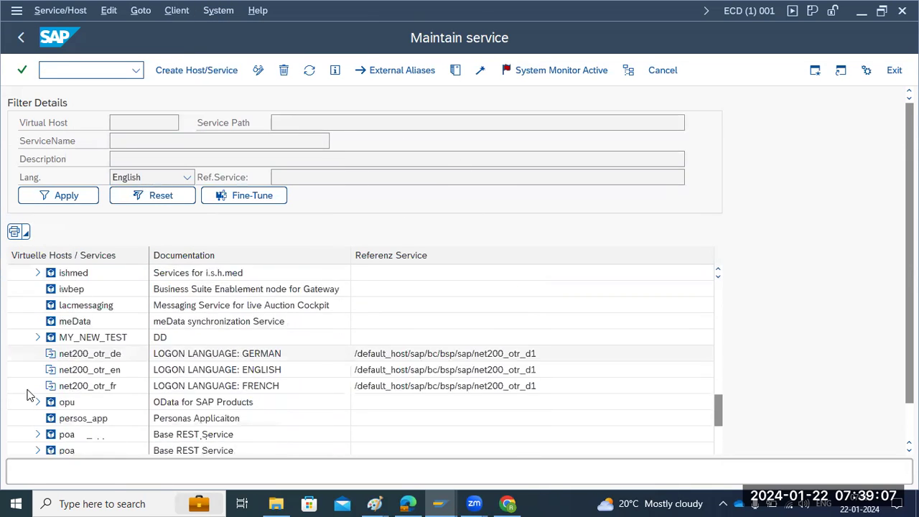
{"action": "scroll", "coordinate": [30, 395], "scroll_direction": "down", "scroll_amount": 1}
{"action": "scroll", "coordinate": [33, 397], "scroll_direction": "up", "scroll_amount": 6}
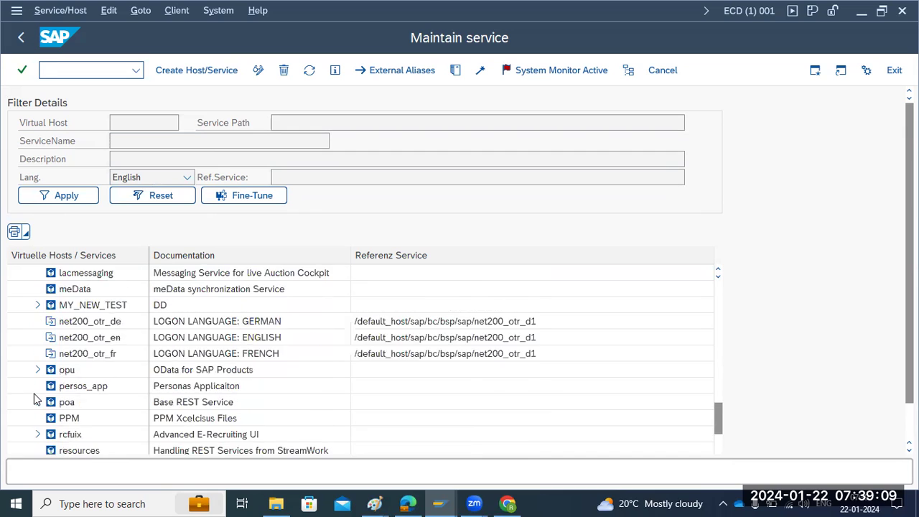
{"action": "scroll", "coordinate": [37, 400], "scroll_direction": "up", "scroll_amount": 1}
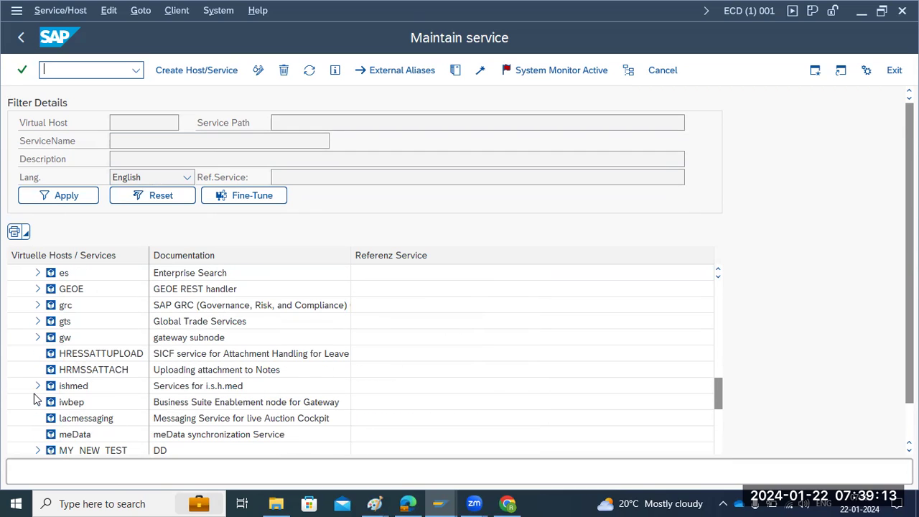
{"action": "scroll", "coordinate": [34, 400], "scroll_direction": "down", "scroll_amount": 7}
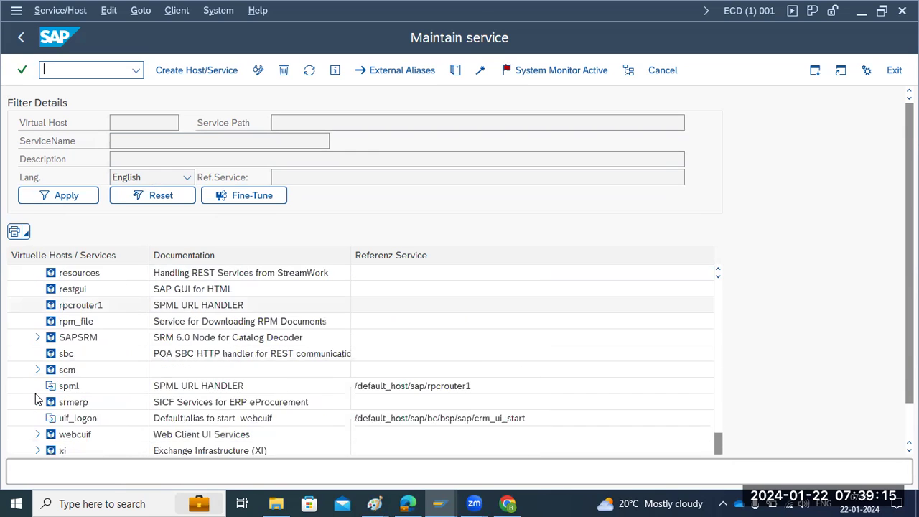
{"action": "scroll", "coordinate": [38, 401], "scroll_direction": "down", "scroll_amount": 1}
{"action": "scroll", "coordinate": [37, 400], "scroll_direction": "up", "scroll_amount": 6}
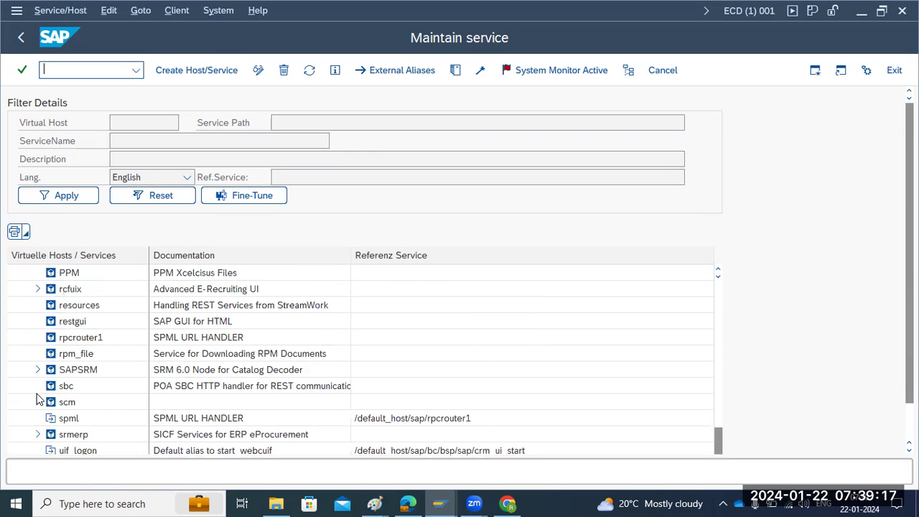
{"action": "scroll", "coordinate": [61, 380], "scroll_direction": "up", "scroll_amount": 12}
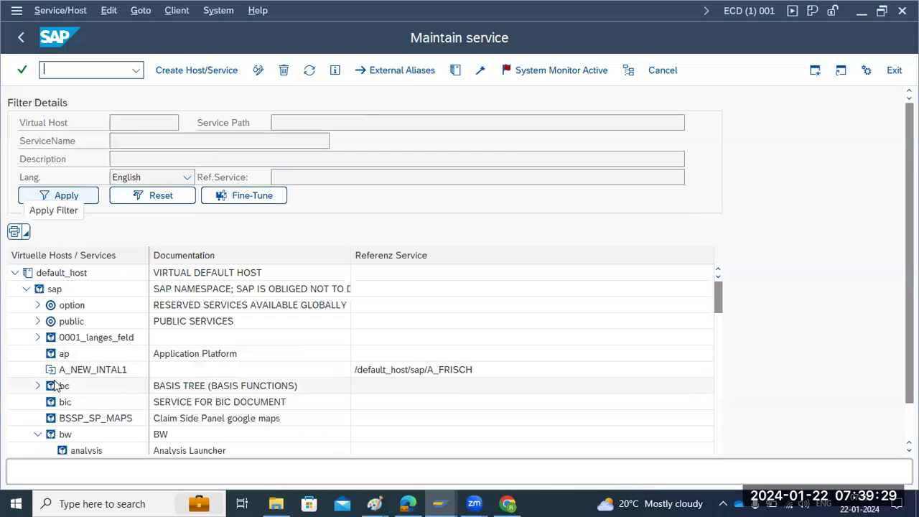
Step: Leave the service maintenance screens and run transaction smicm from SAP Easy Access
{"action": "left_click", "coordinate": [20, 37]}
{"action": "left_click", "coordinate": [20, 37]}
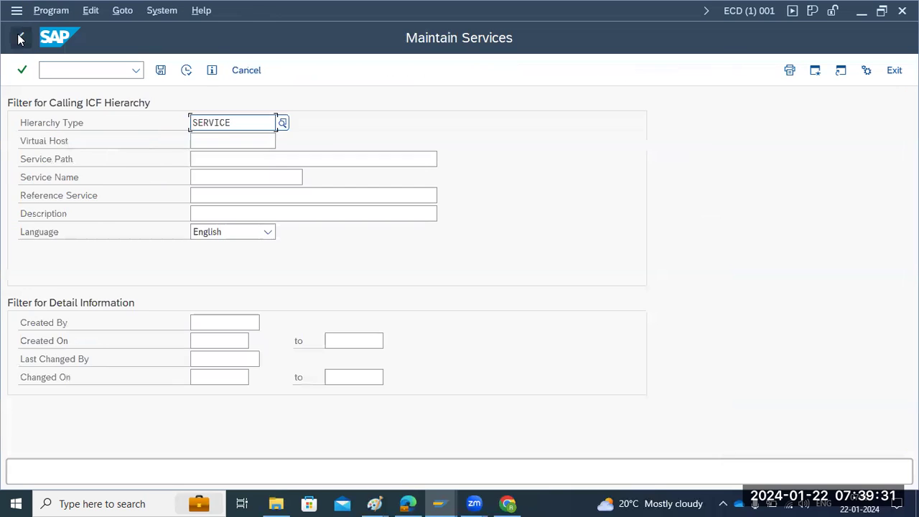
{"action": "left_click", "coordinate": [20, 37]}
{"action": "type", "text": "sm"}
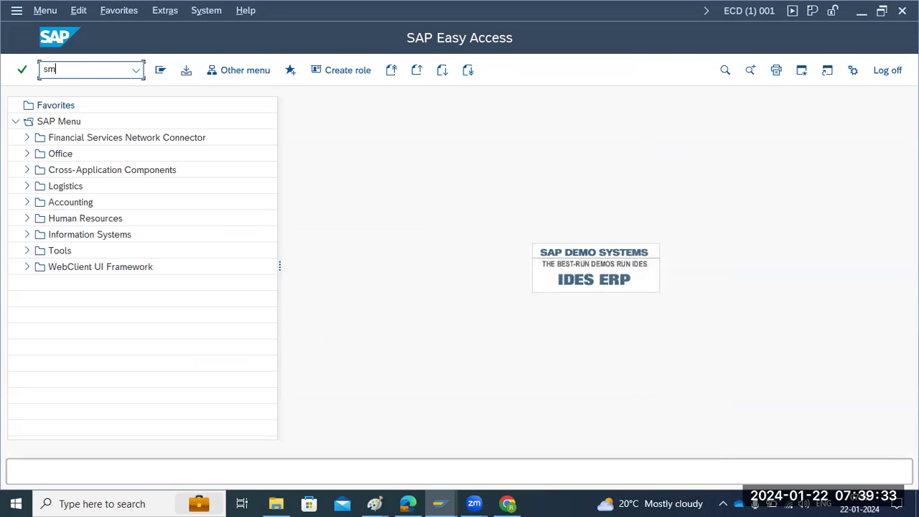
{"action": "type", "text": "icm"}
{"action": "key", "text": "Return"}
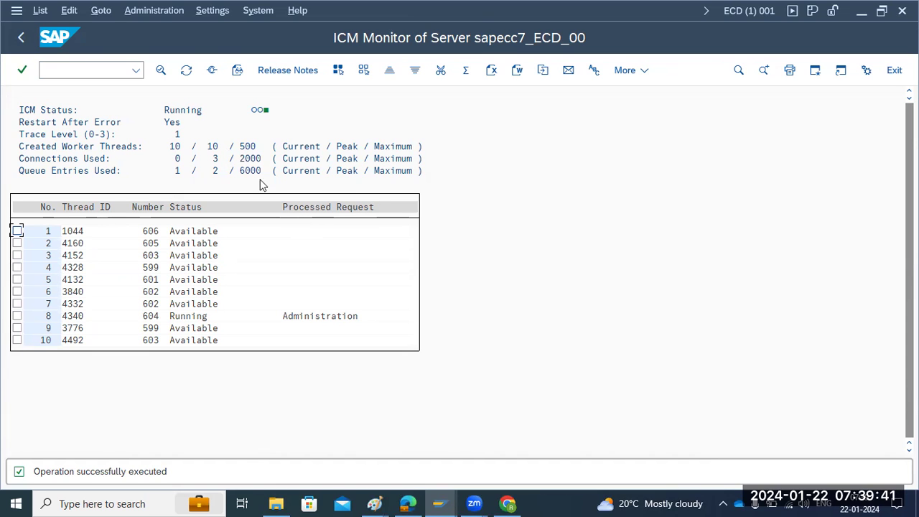
Step: Switch to Chrome and highlight the path after the host name in the IRCTC train-search URL
{"action": "left_click", "coordinate": [507, 504]}
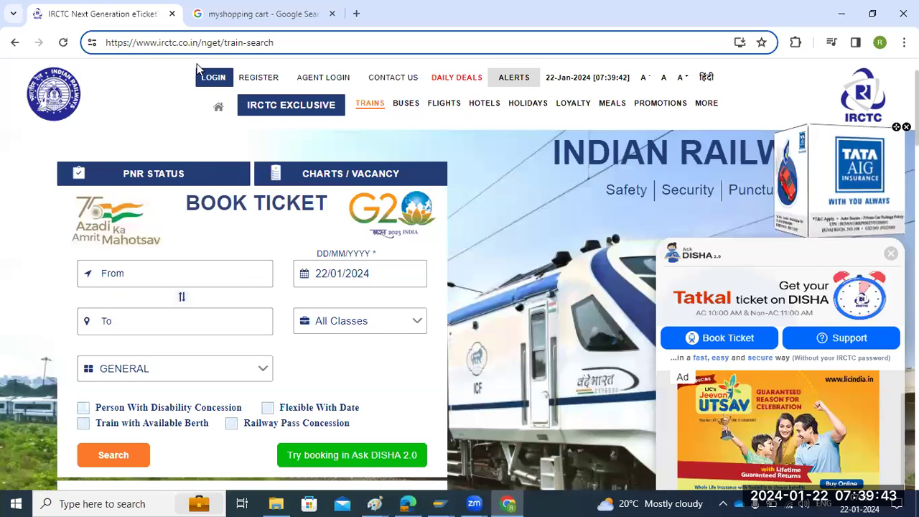
{"action": "key", "text": "Right"}
{"action": "key", "text": "Right"}
{"action": "key", "text": "Right"}
{"action": "key", "text": "shift+Right"}
{"action": "key", "text": "shift+Right"}
{"action": "key", "text": "shift+Right"}
{"action": "key", "text": "shift+Right"}
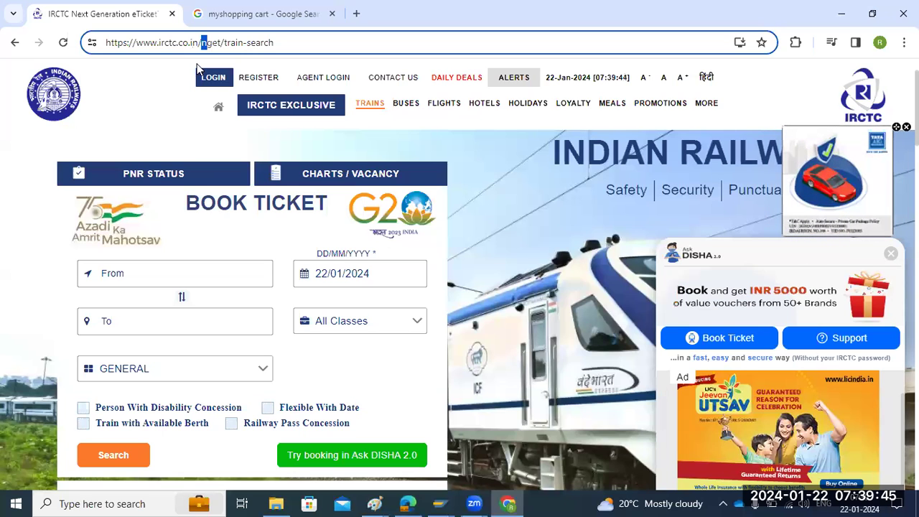
{"action": "key", "text": "shift+Right"}
{"action": "key", "text": "shift+Right"}
{"action": "key", "text": "shift+Right"}
{"action": "key", "text": "shift+Right"}
{"action": "key", "text": "shift+Right"}
{"action": "key", "text": "shift+Right"}
{"action": "key", "text": "shift+Right"}
{"action": "key", "text": "shift+Right"}
{"action": "key", "text": "shift+Right"}
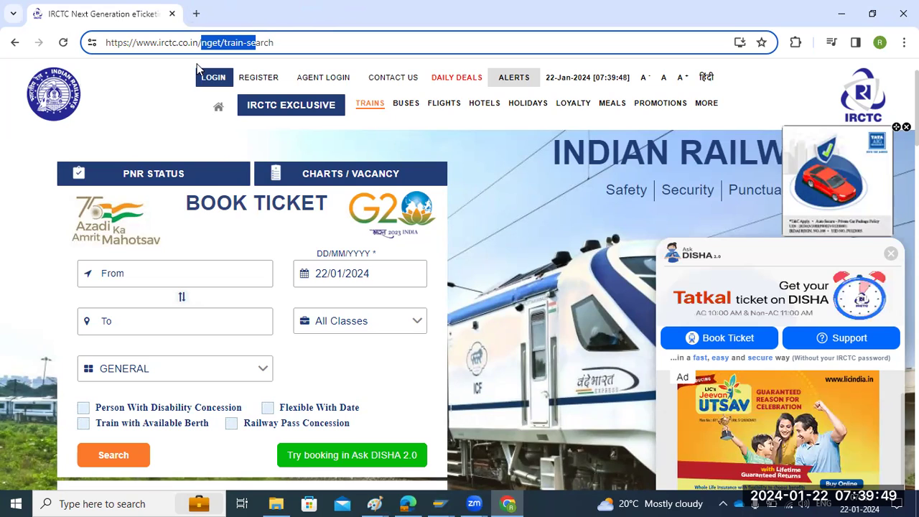
{"action": "key", "text": "Left"}
{"action": "key", "text": "Left"}
{"action": "key", "text": "Left"}
{"action": "key", "text": "Left"}
{"action": "key", "text": "Left"}
{"action": "key", "text": "Left"}
{"action": "key", "text": "Left"}
{"action": "key", "text": "Left"}
{"action": "key", "text": "Left"}
{"action": "key", "text": "Left"}
{"action": "key", "text": "Left"}
{"action": "key", "text": "Left"}
{"action": "key", "text": "Left"}
{"action": "key", "text": "Left"}
{"action": "key", "text": "Left"}
{"action": "key", "text": "Left"}
{"action": "key", "text": "Left"}
{"action": "key", "text": "Left"}
{"action": "key", "text": "shift+Right"}
{"action": "key", "text": "shift+Right"}
{"action": "key", "text": "shift+Right"}
{"action": "key", "text": "shift+Right"}
{"action": "key", "text": "shift+Right"}
{"action": "key", "text": "shift+Right"}
{"action": "key", "text": "shift+Right"}
{"action": "key", "text": "shift+Right"}
{"action": "key", "text": "shift+Right"}
{"action": "key", "text": "shift+Right"}
{"action": "key", "text": "shift+Right"}
{"action": "key", "text": "shift+Right"}
{"action": "key", "text": "shift+Right"}
{"action": "key", "text": "shift+Right"}
{"action": "key", "text": "shift+Right"}
{"action": "key", "text": "shift+Right"}
{"action": "key", "text": "shift+Right"}
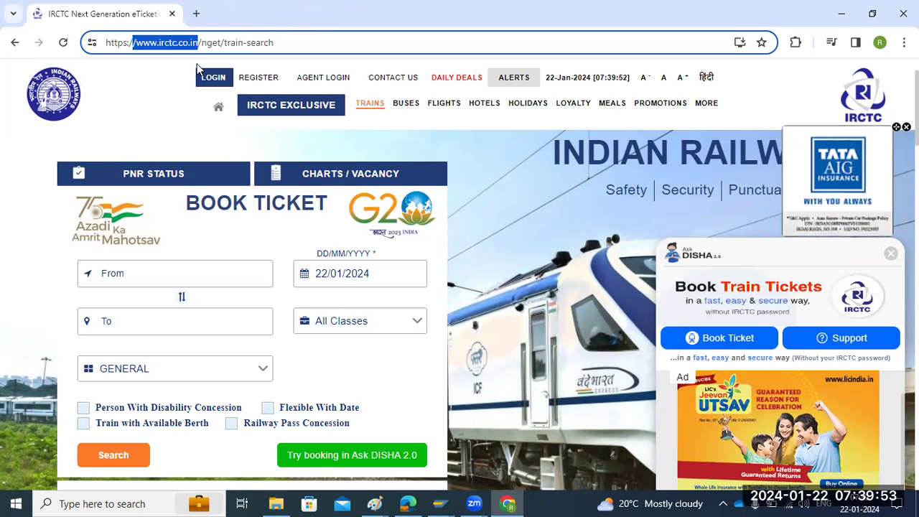
Step: Highlight the nget segment of the IRCTC URL
{"action": "key", "text": "Right"}
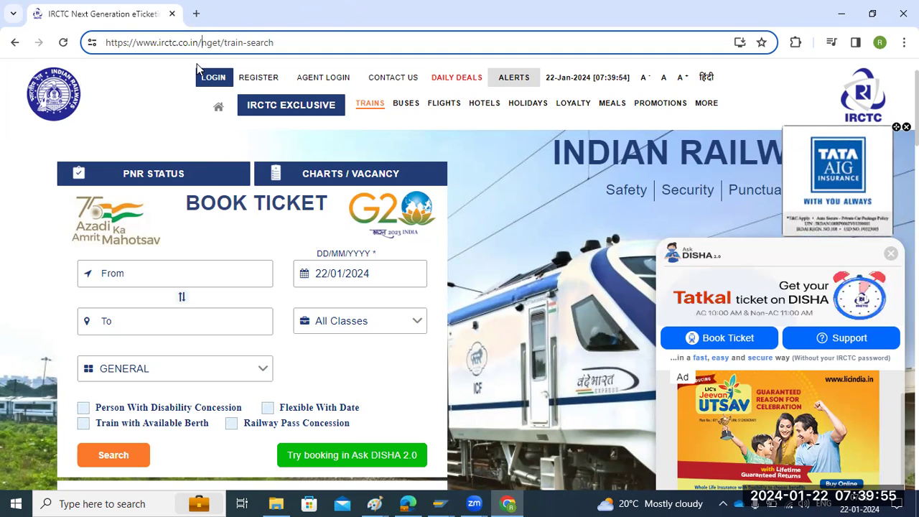
{"action": "key", "text": "shift+Right"}
{"action": "key", "text": "shift+Right"}
{"action": "key", "text": "shift+Right"}
{"action": "key", "text": "shift+Right"}
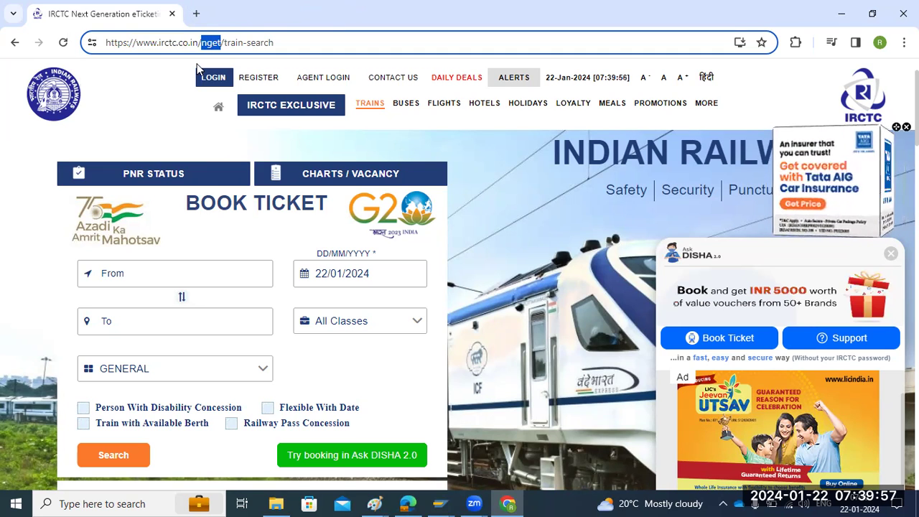
Step: Highlight the final train-search segment of the IRCTC URL
{"action": "key", "text": "Right"}
{"action": "key", "text": "shift+Right"}
{"action": "key", "text": "shift+Right"}
{"action": "key", "text": "shift+Right"}
{"action": "key", "text": "shift+Right"}
{"action": "key", "text": "shift+Right"}
{"action": "key", "text": "shift+Right"}
{"action": "key", "text": "shift+Right"}
{"action": "key", "text": "shift+Right"}
{"action": "key", "text": "shift+Right"}
{"action": "key", "text": "shift+Right"}
{"action": "key", "text": "shift+Right"}
{"action": "key", "text": "shift+Right"}
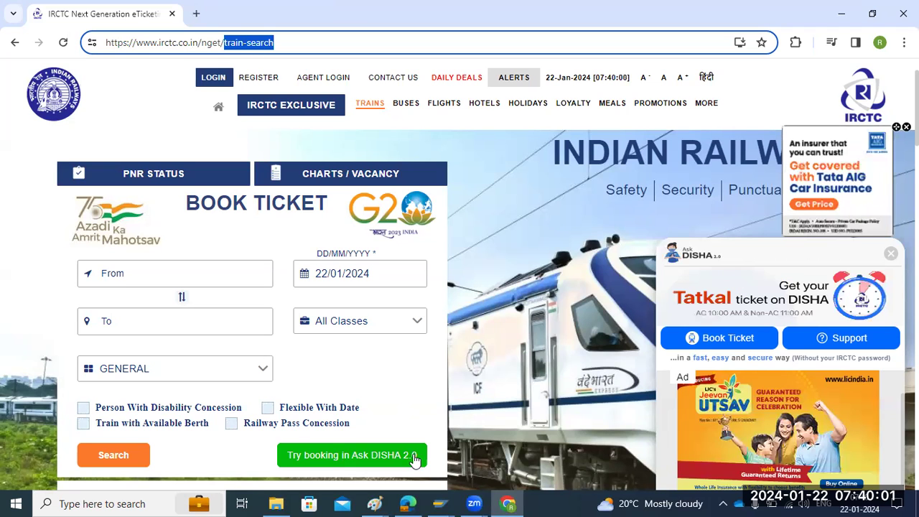
Step: Switch back to the ICM Monitor window in SAP and return to SAP Easy Access
{"action": "left_click", "coordinate": [410, 502]}
{"action": "left_click", "coordinate": [415, 501]}
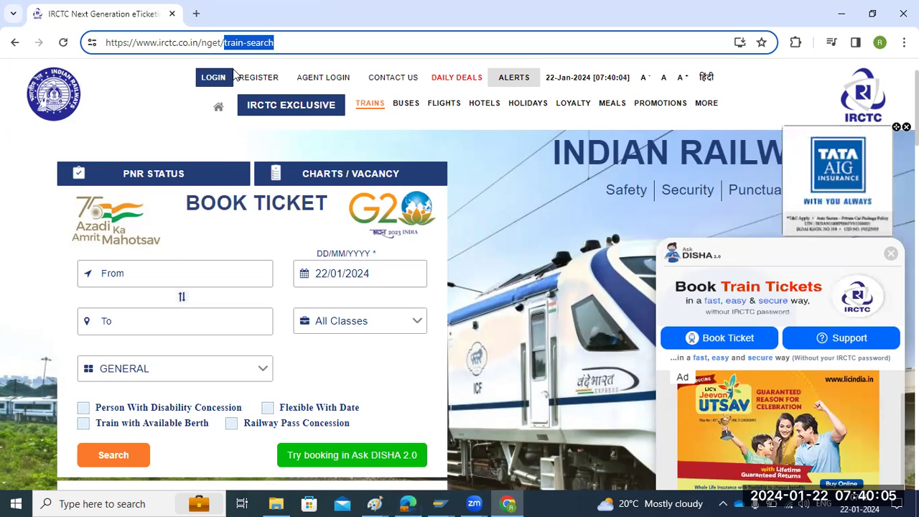
{"action": "left_click", "coordinate": [438, 503]}
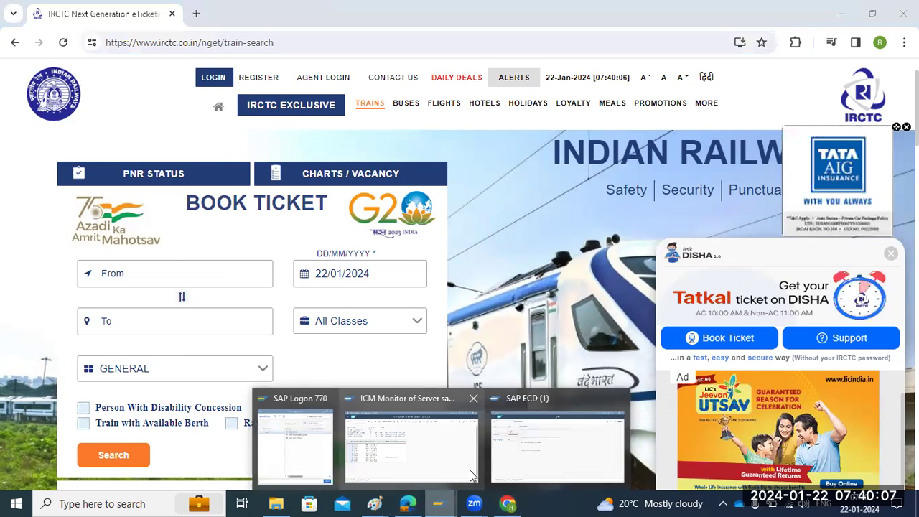
{"action": "left_click", "coordinate": [406, 435]}
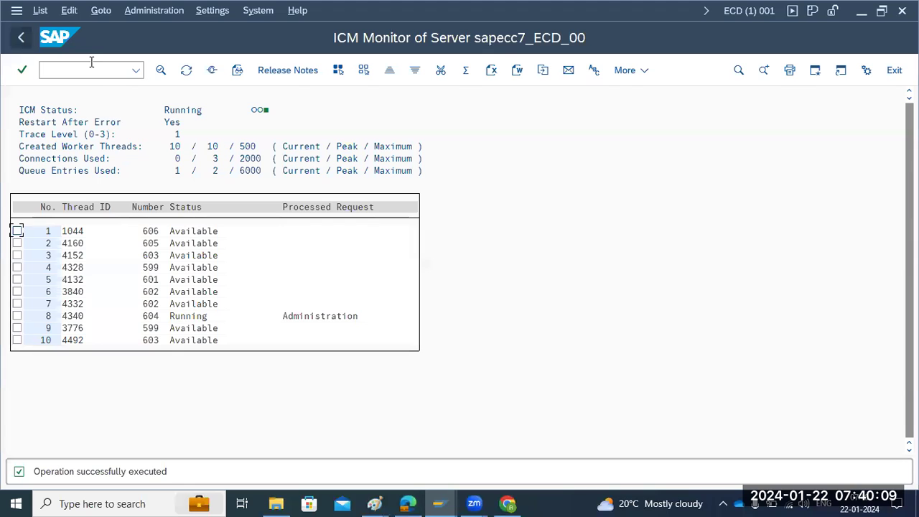
{"action": "left_click", "coordinate": [20, 38]}
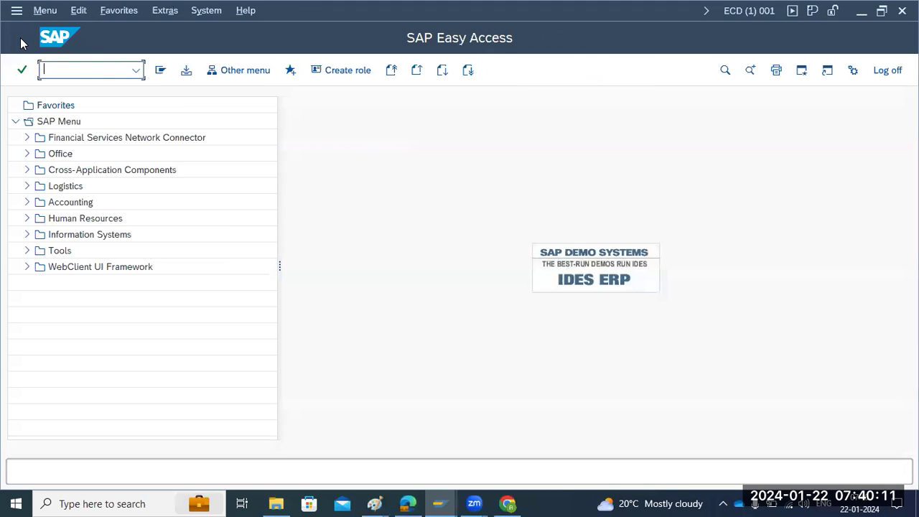
Step: Switch to Chrome and search Google for redbus in a new tab
{"action": "left_click", "coordinate": [508, 504]}
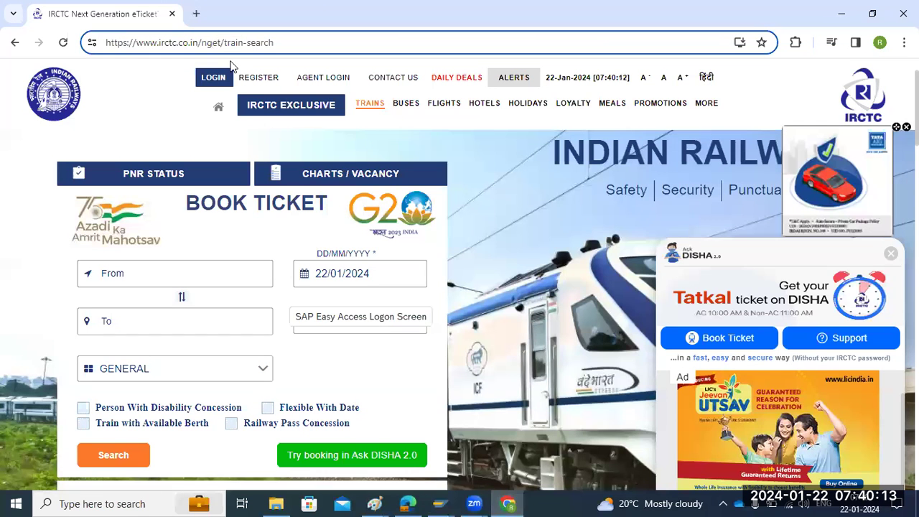
{"action": "key", "text": "ctrl+t"}
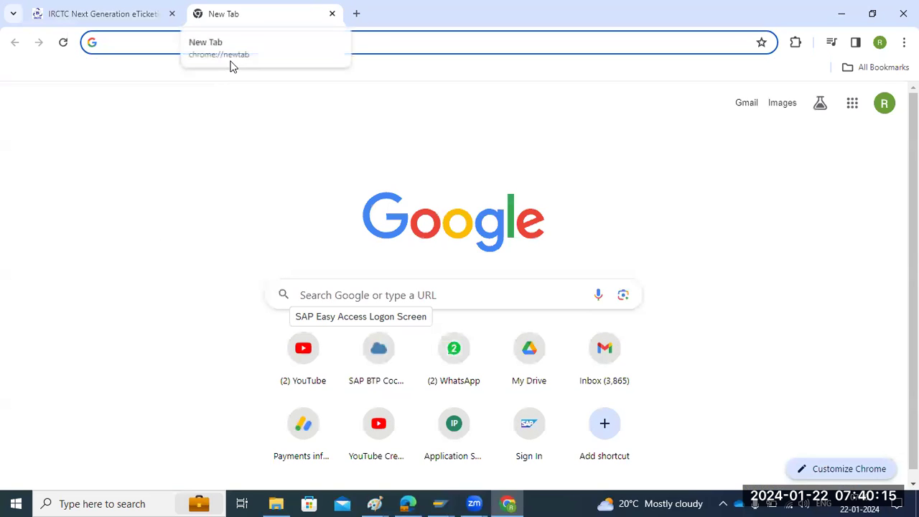
{"action": "type", "text": "redbus"}
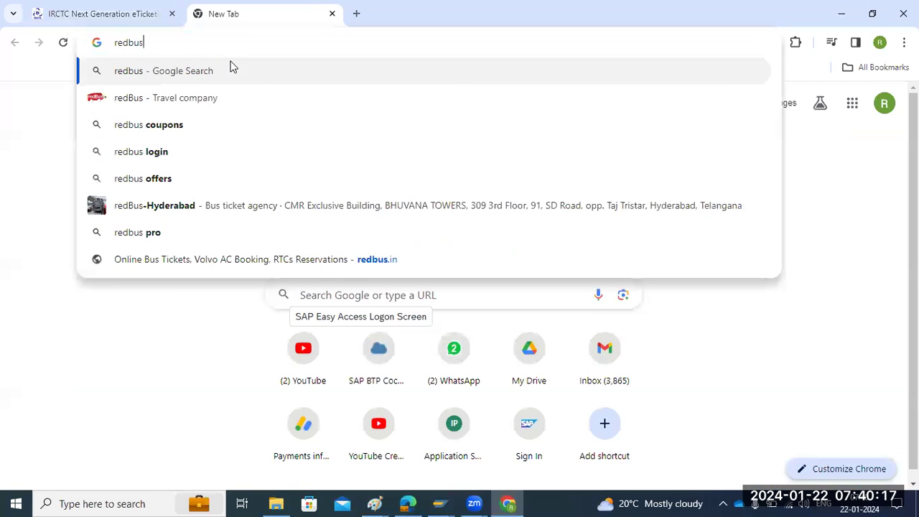
{"action": "left_click", "coordinate": [123, 69]}
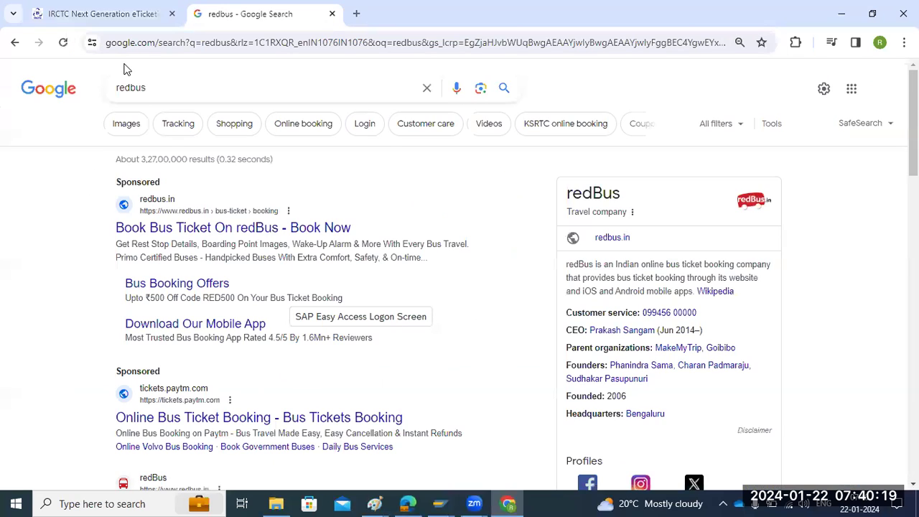
Step: View the redBus Bus Tickets page from the sponsored search result, allowing its notifications, and close the tab
{"action": "left_click", "coordinate": [176, 227]}
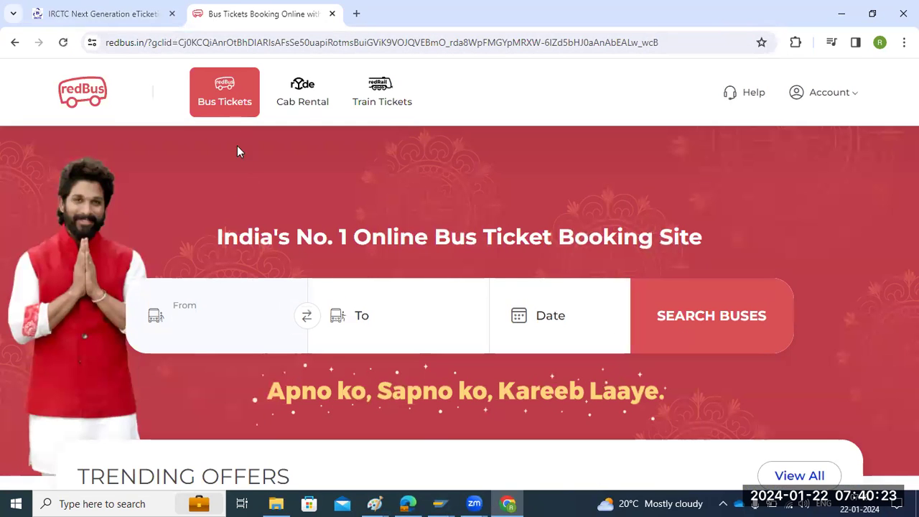
{"action": "left_click", "coordinate": [226, 98]}
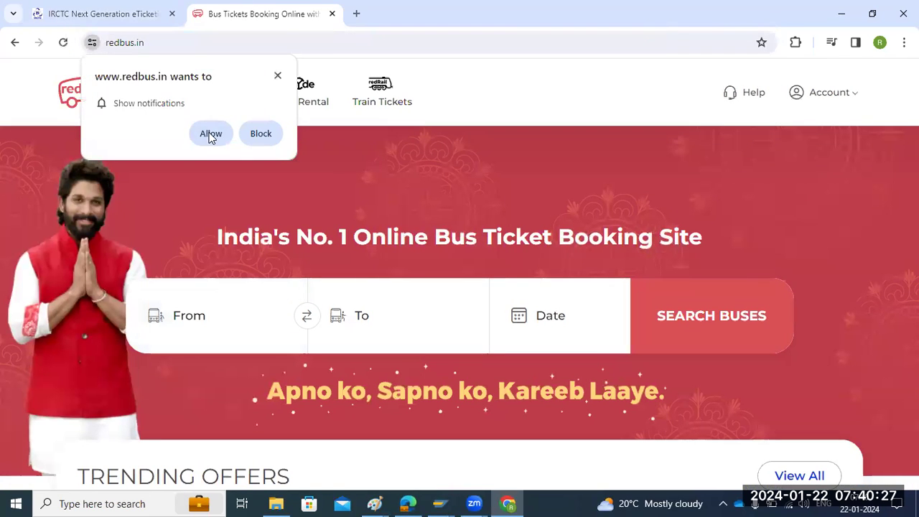
{"action": "left_click", "coordinate": [210, 135]}
{"action": "key", "text": "ctrl+w"}
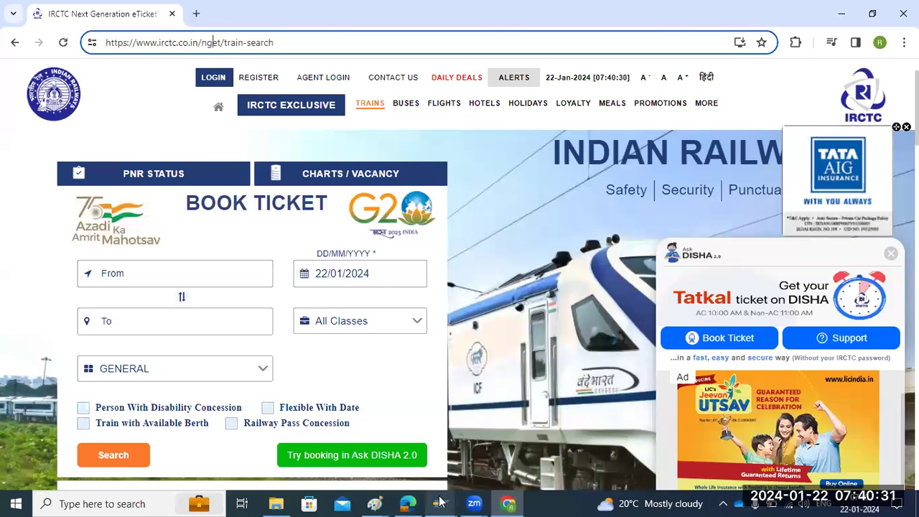
Step: Switch to the SAP Easy Access window and run transaction smicm from the command history
{"action": "mouse_move", "coordinate": [441, 502]}
{"action": "left_click", "coordinate": [409, 434]}
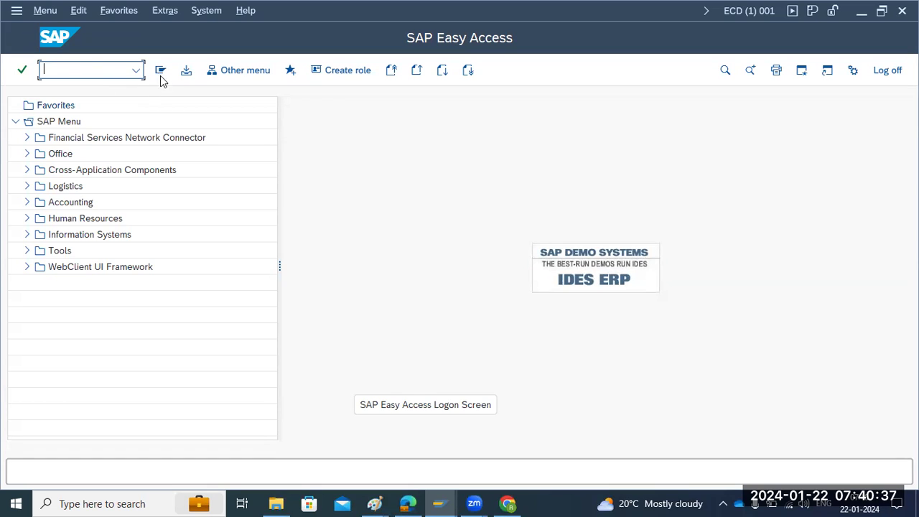
{"action": "left_click", "coordinate": [136, 71]}
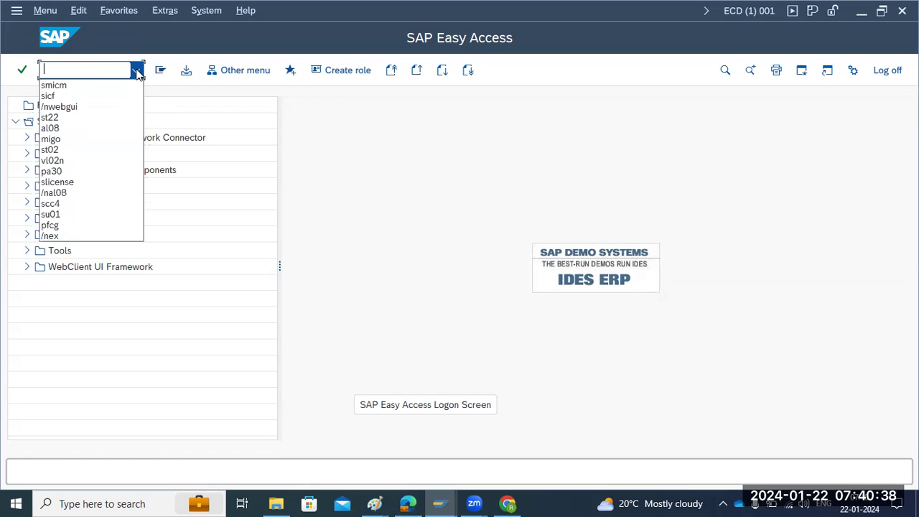
{"action": "left_click", "coordinate": [57, 84]}
{"action": "key", "text": "Return"}
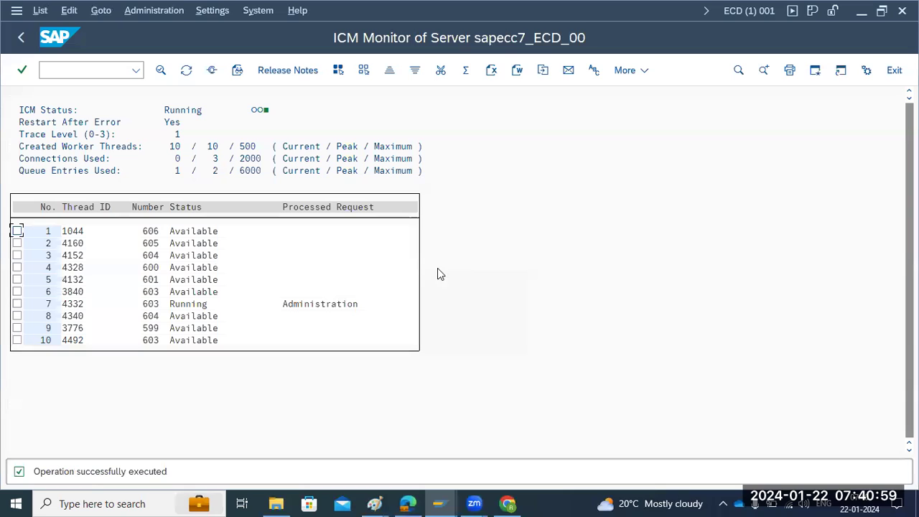
Step: Close the Microsoft Edge window showing the new tab page
{"action": "mouse_move", "coordinate": [405, 503]}
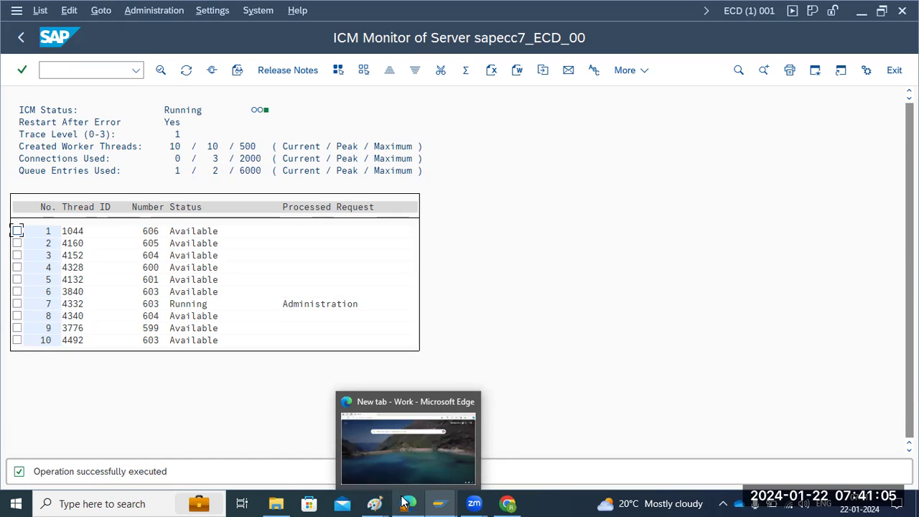
{"action": "left_click", "coordinate": [471, 402]}
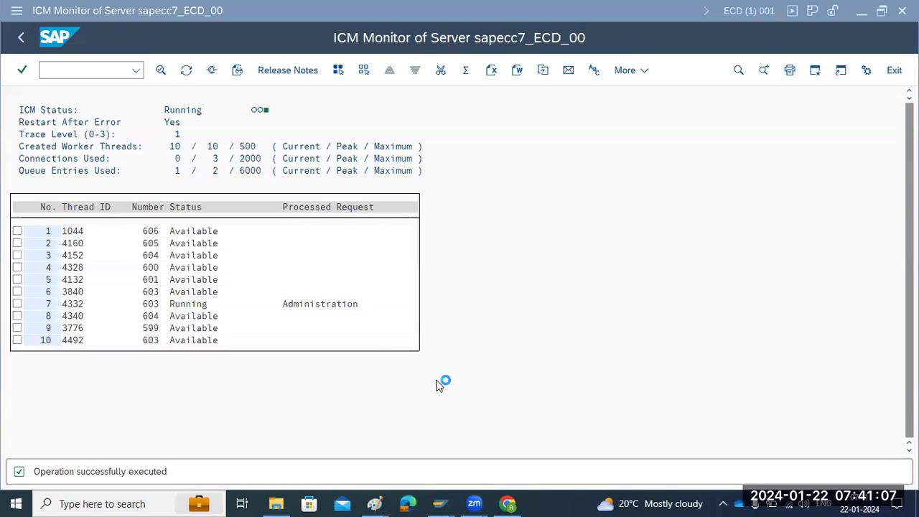